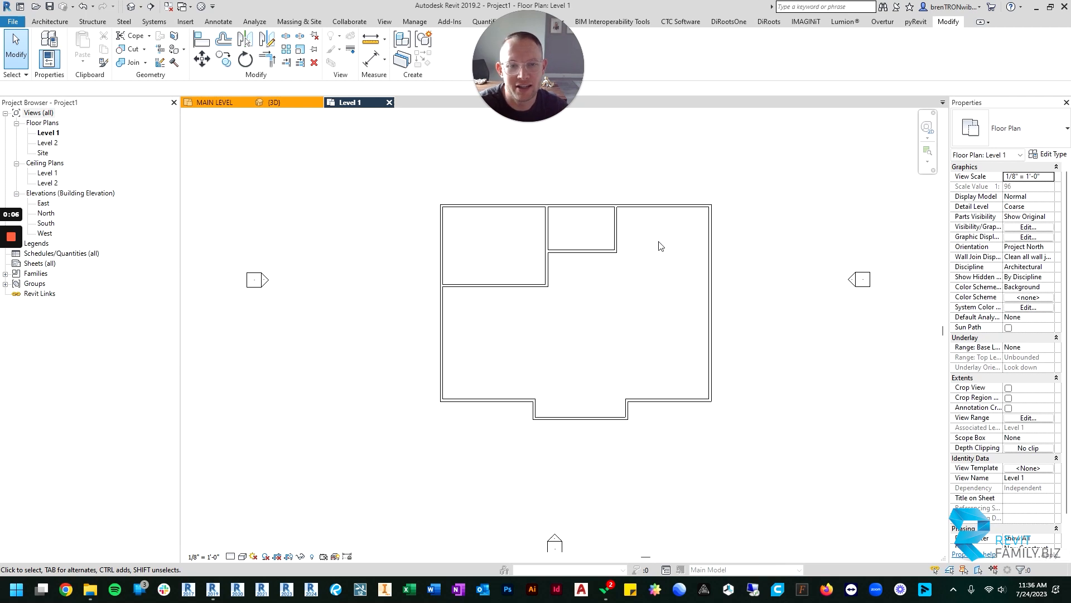
pyautogui.moveTo(674, 289); pyautogui.dragTo(629, 307, button='middle')
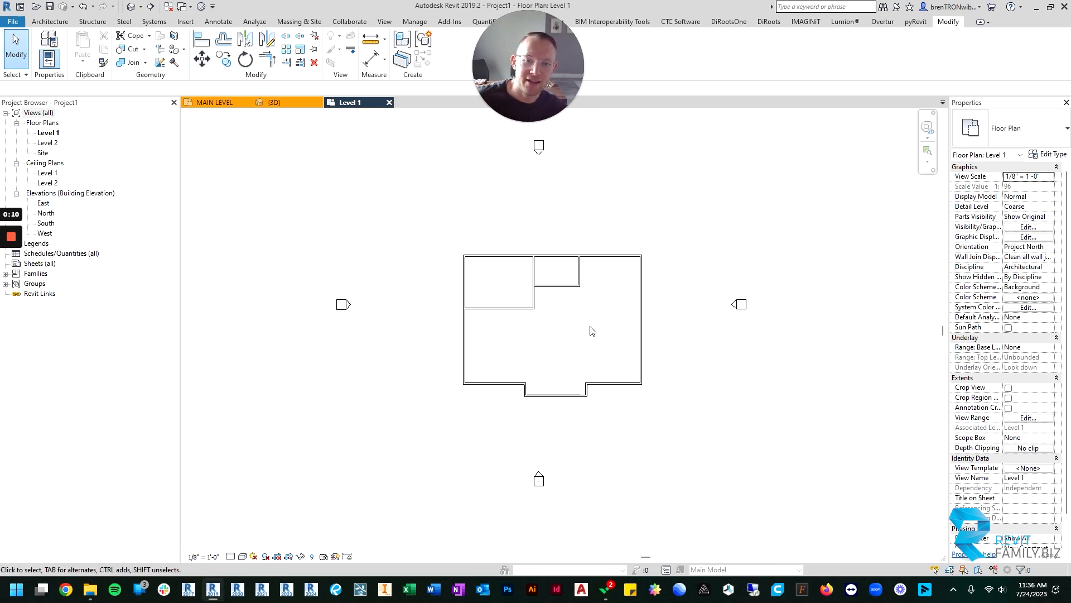
pyautogui.scroll(2, 592, 331)
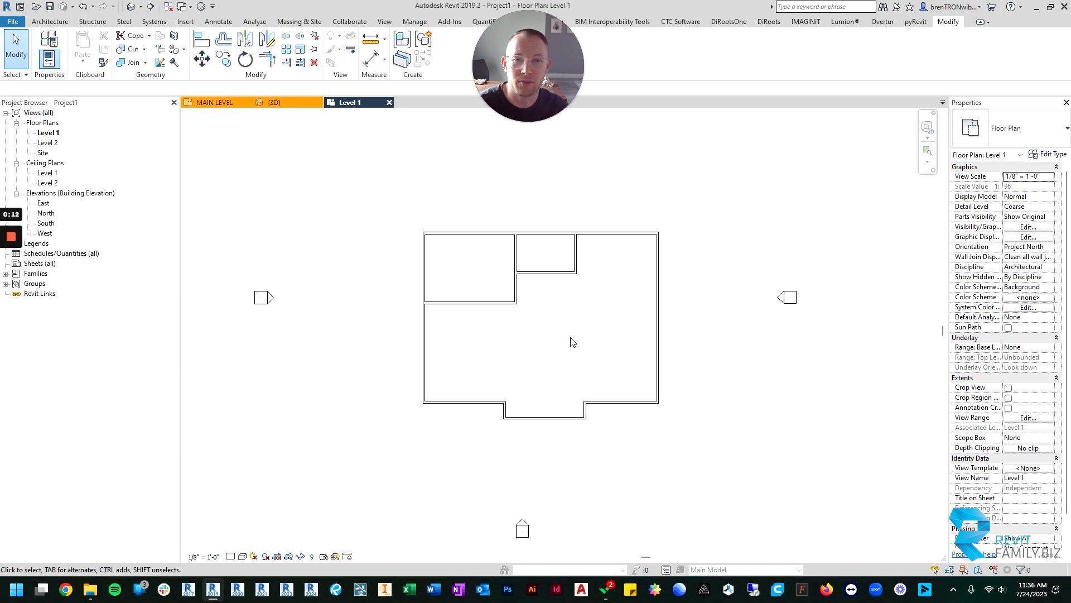
pyautogui.moveTo(571, 341); pyautogui.dragTo(593, 349, button='middle')
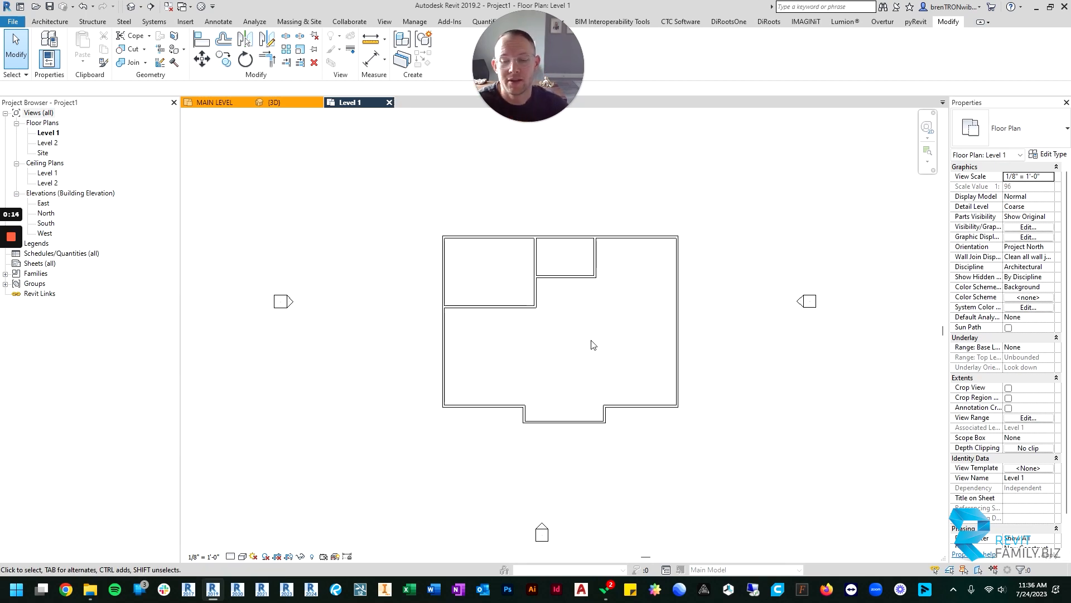
pyautogui.moveTo(558, 258); pyautogui.dragTo(531, 256, button='middle')
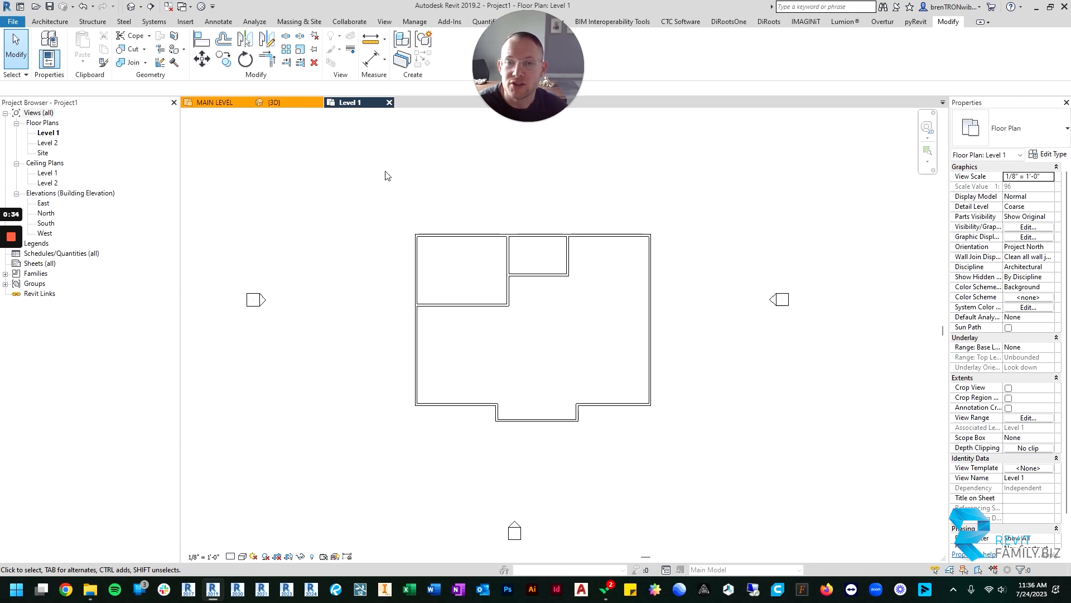
pyautogui.moveTo(523, 48); pyautogui.dragTo(637, 59)
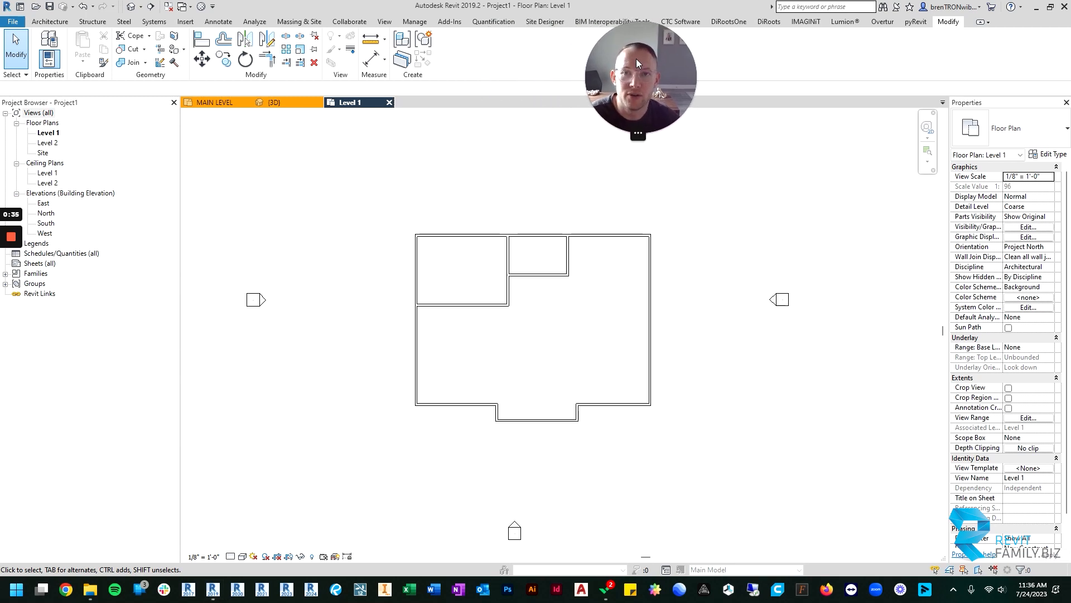
# - Start loading a family and browse from the desktop into Electrical Starter Pack and its 01 Starter Pack folder
pyautogui.click(185, 22)
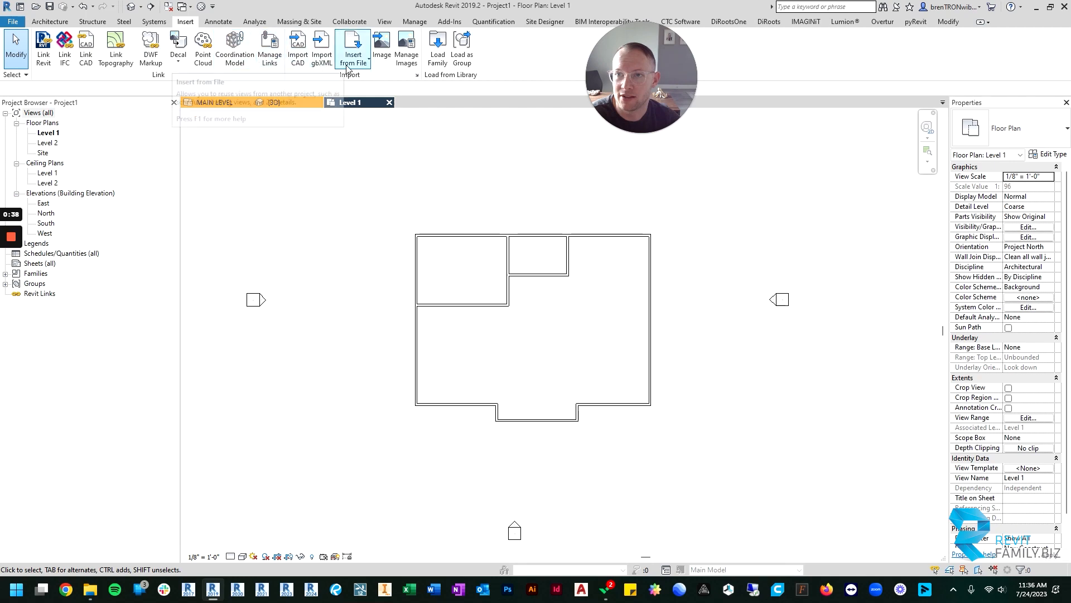
pyautogui.click(441, 46)
pyautogui.moveTo(718, 307); pyautogui.dragTo(560, 178)
pyautogui.moveTo(492, 216); pyautogui.dragTo(498, 334)
pyautogui.click(467, 286)
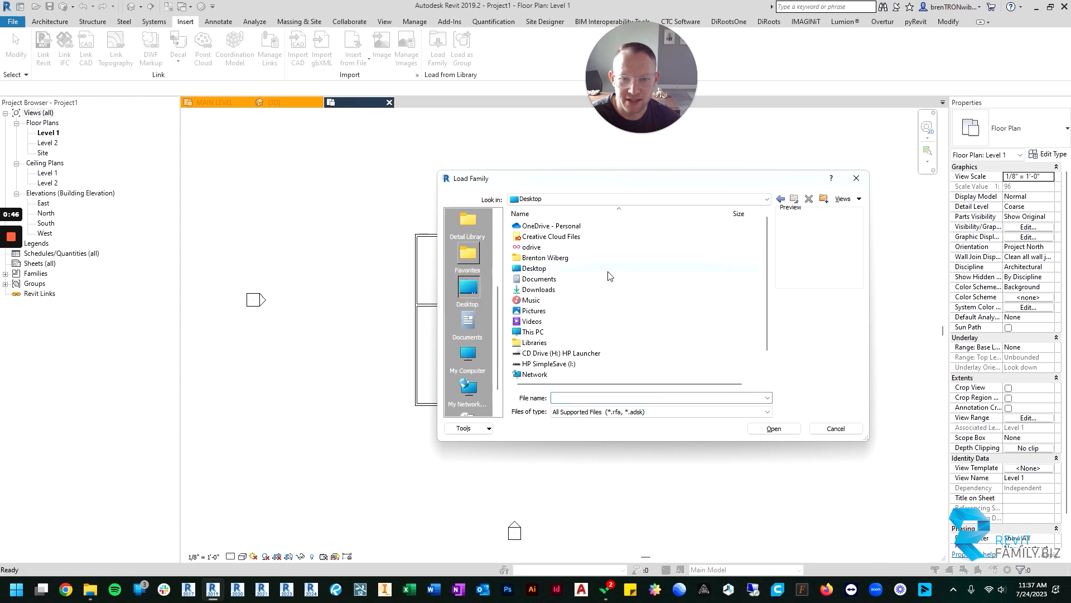
pyautogui.scroll(-1, 574, 329)
pyautogui.doubleClick(540, 366)
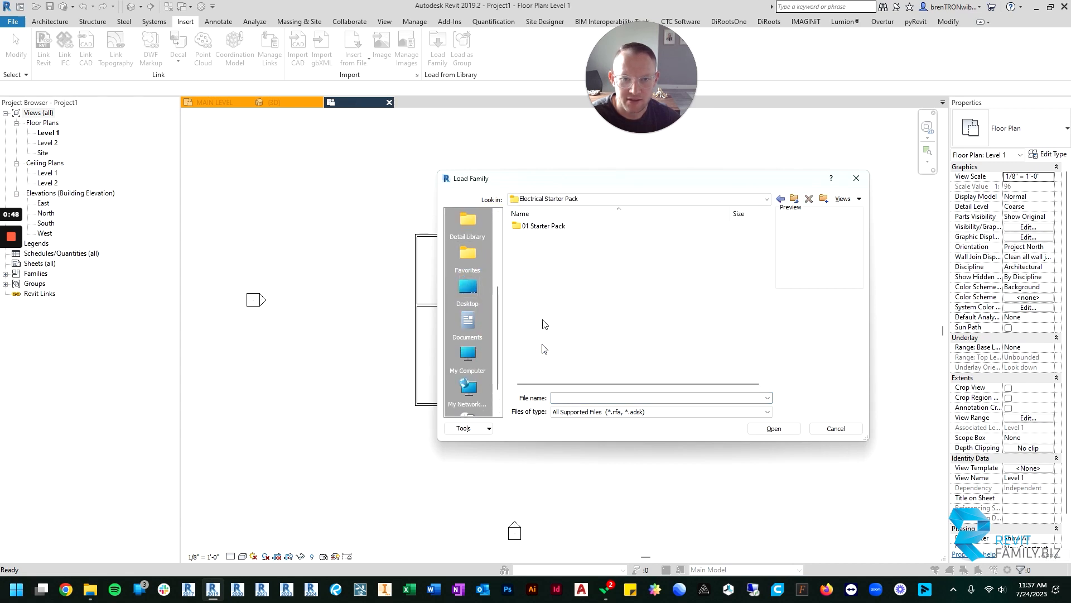
pyautogui.doubleClick(541, 226)
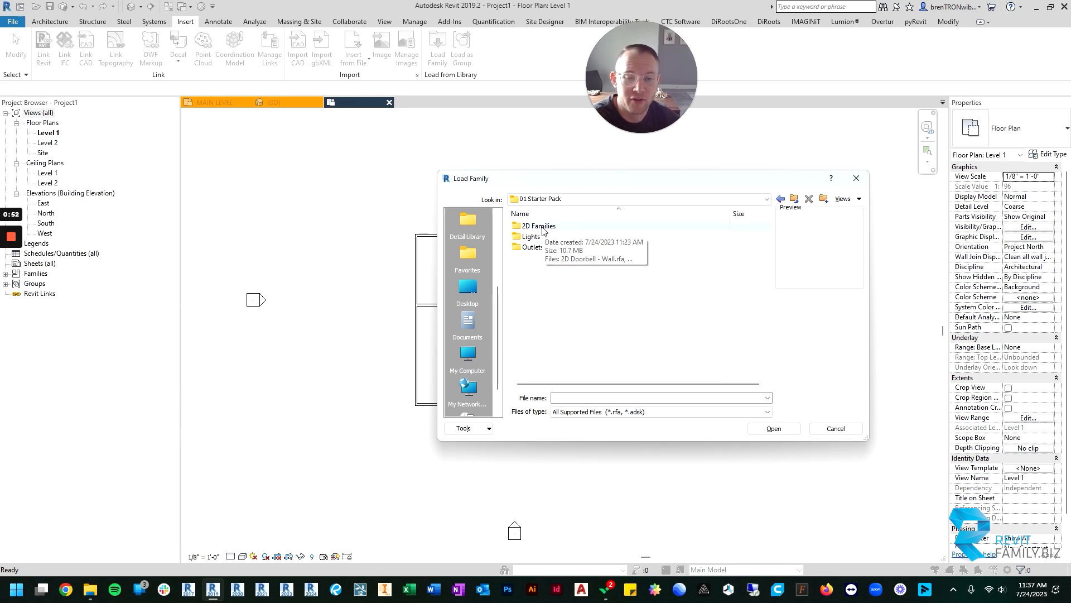
# - Load all families in the Outlets & Devices folder, from Door Bell - Wall.rfa through Switches - Wall.rfa
pyautogui.click(543, 229)
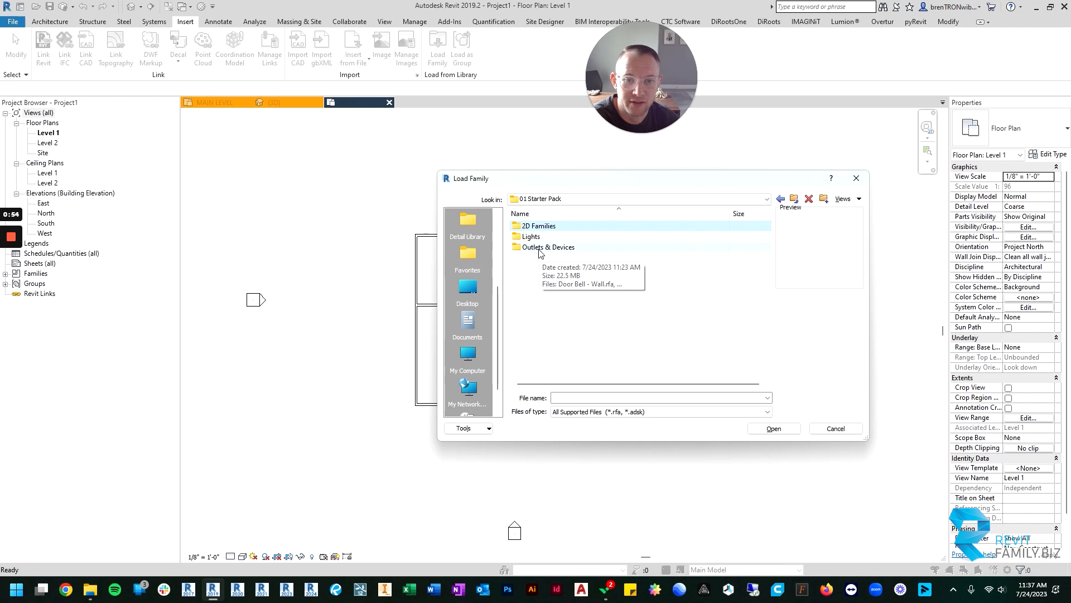
pyautogui.doubleClick(527, 247)
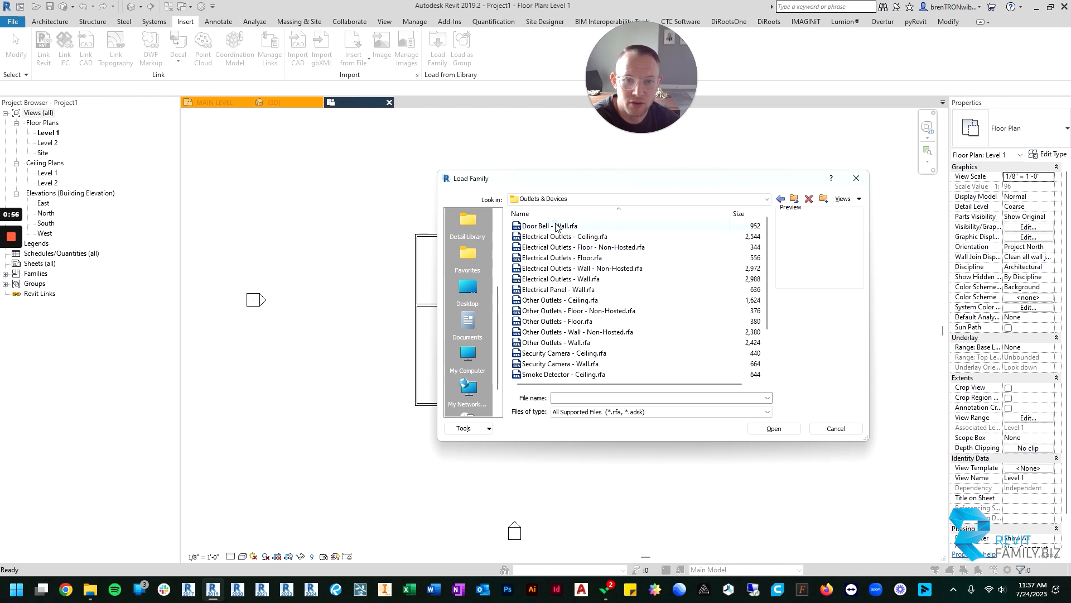
pyautogui.click(556, 227)
pyautogui.scroll(-2, 576, 281)
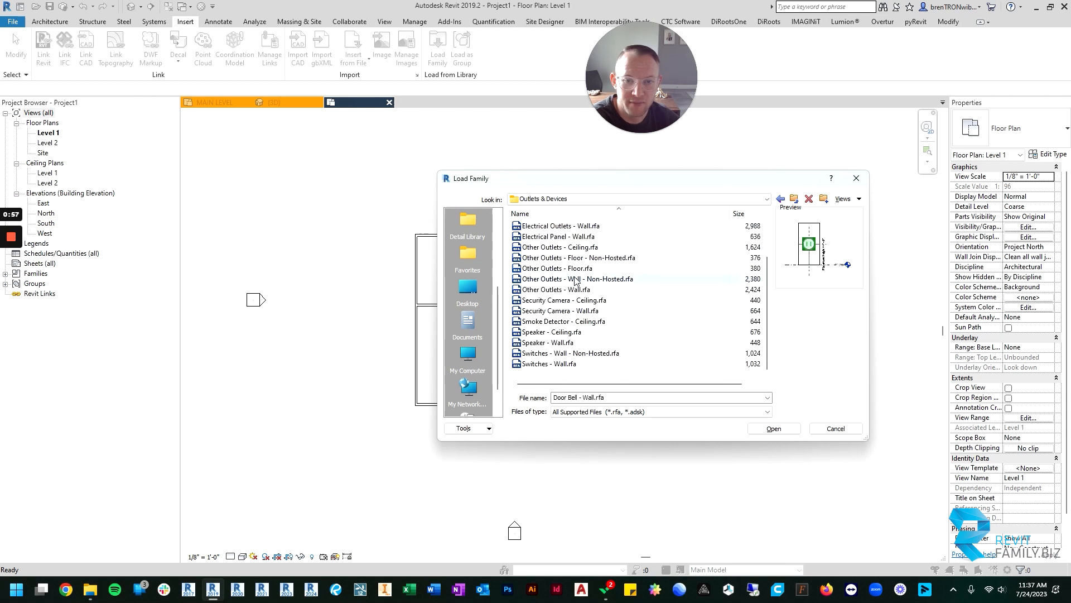
pyautogui.keyDown('shift'); pyautogui.click(560, 364); pyautogui.keyUp('shift')
pyautogui.scroll(2, 569, 346)
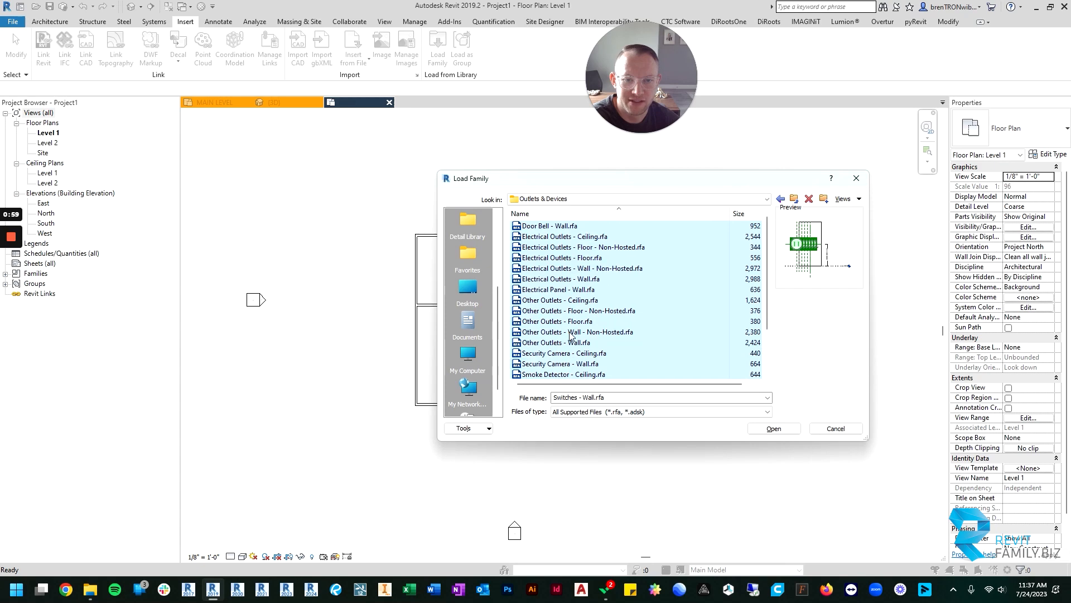
pyautogui.click(767, 428)
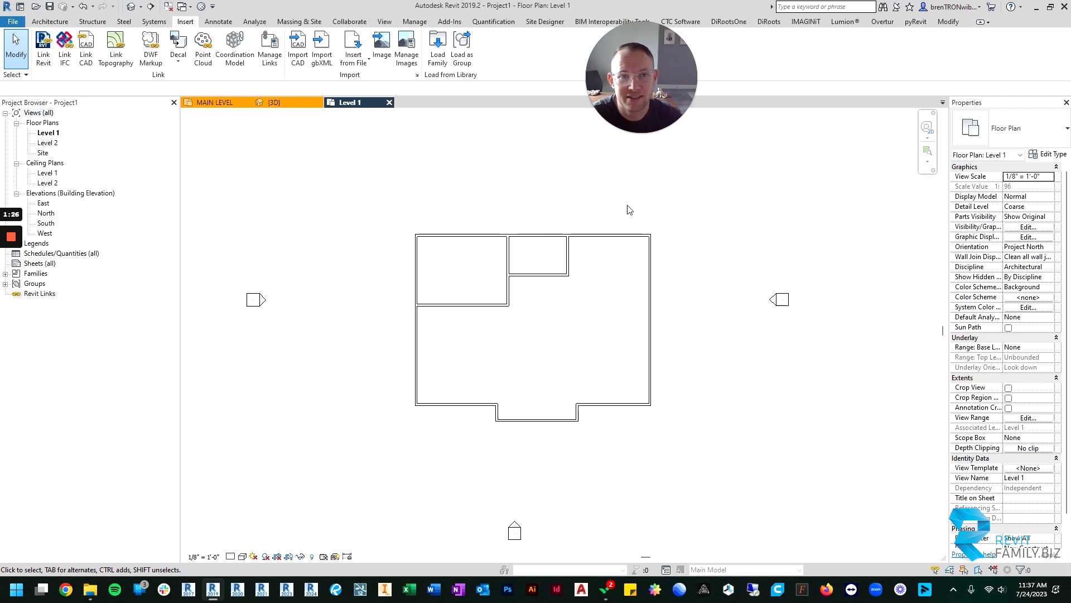
pyautogui.moveTo(658, 59); pyautogui.dragTo(543, 45)
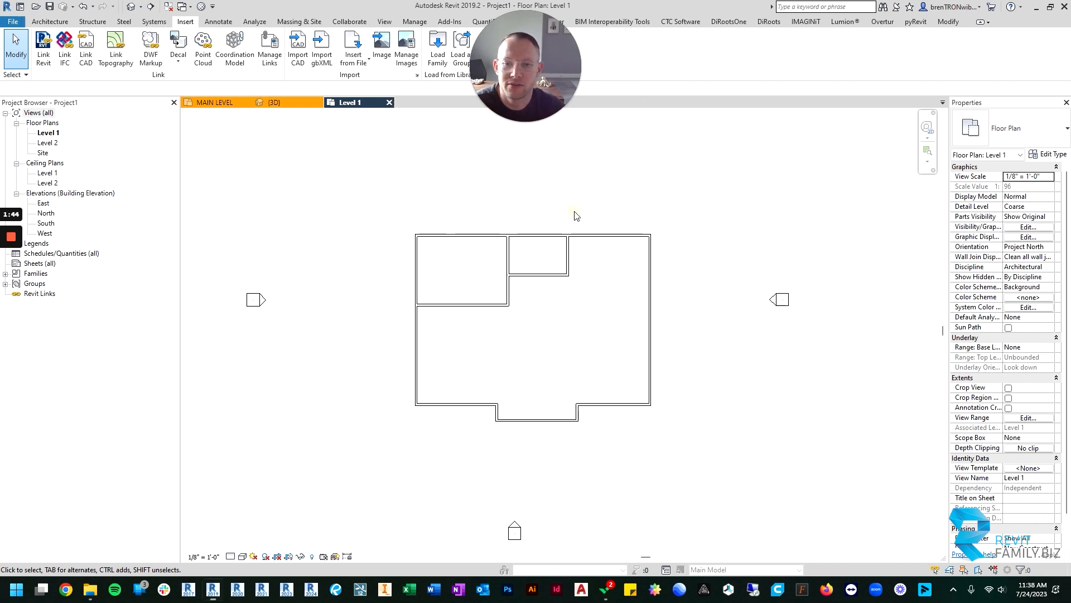
pyautogui.moveTo(441, 294); pyautogui.dragTo(489, 296, button='middle')
pyautogui.scroll(-1, 570, 215)
pyautogui.moveTo(626, 206); pyautogui.dragTo(558, 218, button='middle')
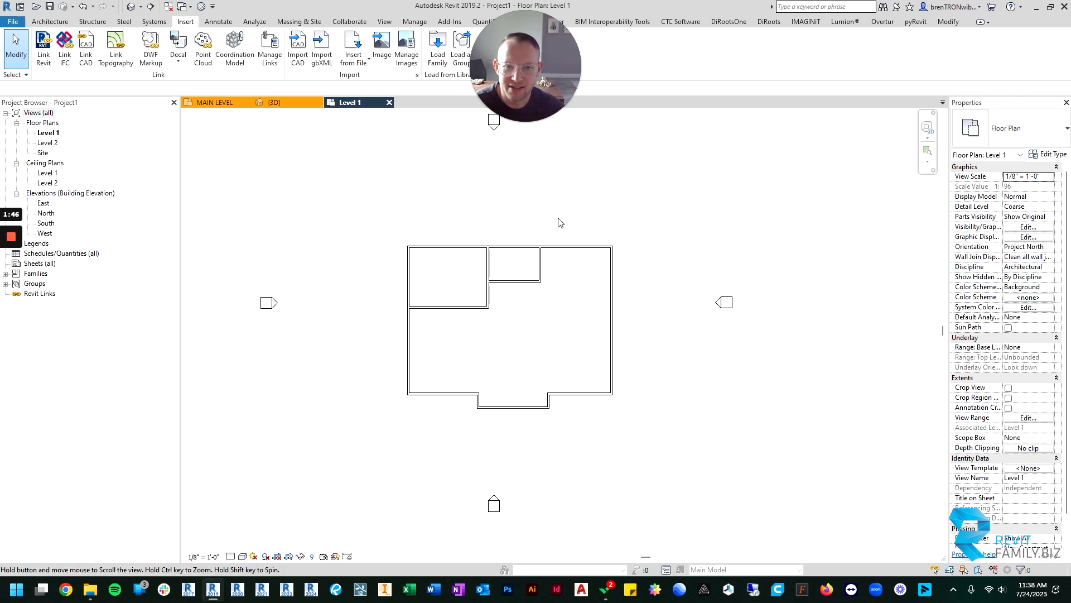
pyautogui.scroll(2, 502, 285)
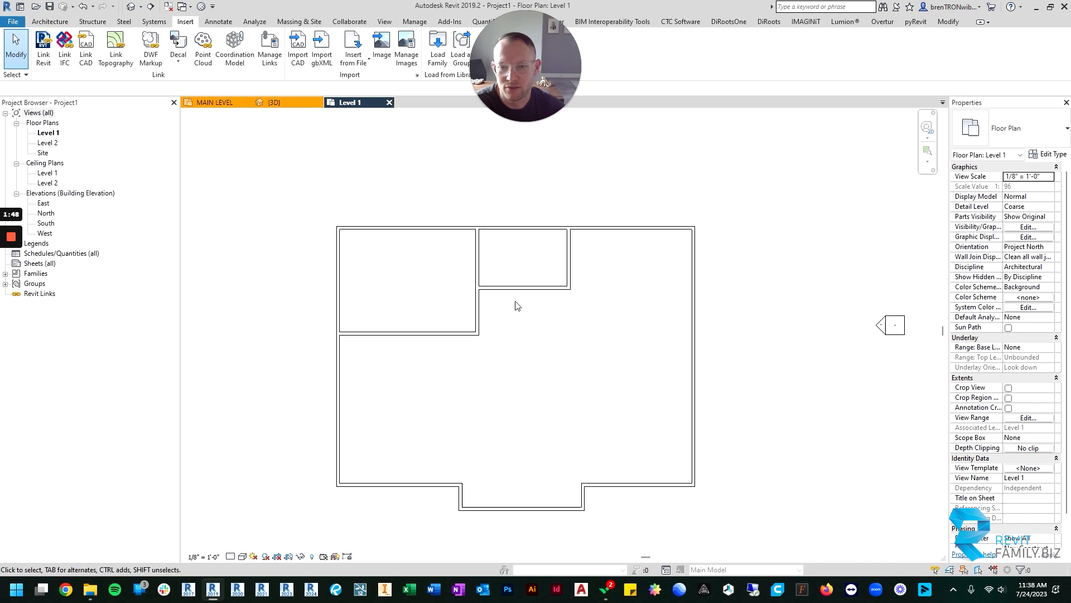
pyautogui.scroll(-2, 577, 282)
pyautogui.moveTo(538, 290); pyautogui.dragTo(552, 267, button='middle')
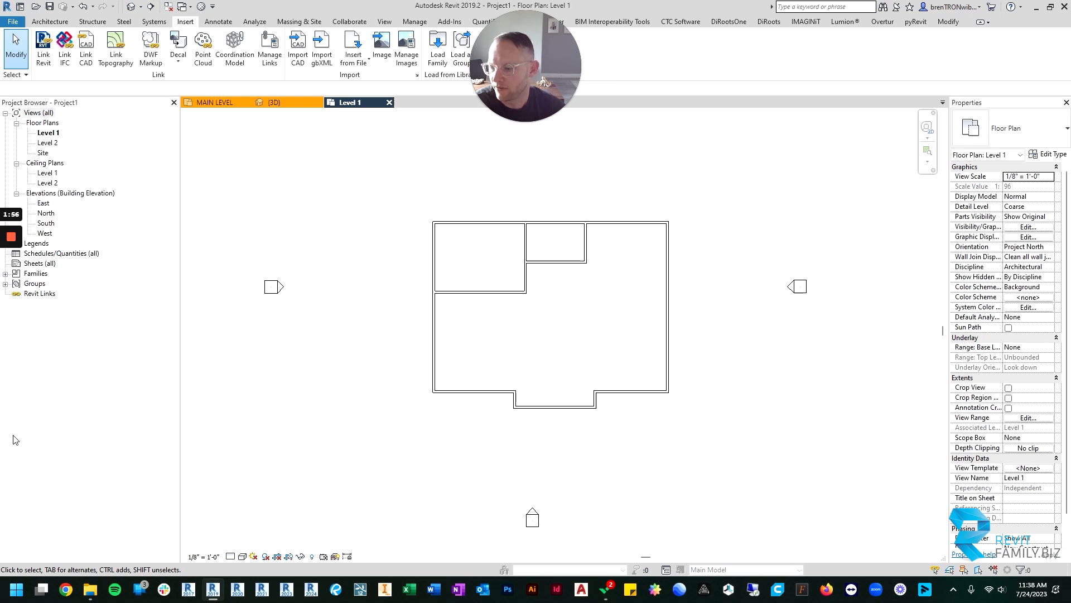
# - Restore and resize the Revit window so the desktop's Electrical Starter Pack folder is exposed beside it
pyautogui.moveTo(737, 7); pyautogui.dragTo(1070, 169)
pyautogui.moveTo(538, 218); pyautogui.dragTo(24, 212)
pyautogui.click(30, 277)
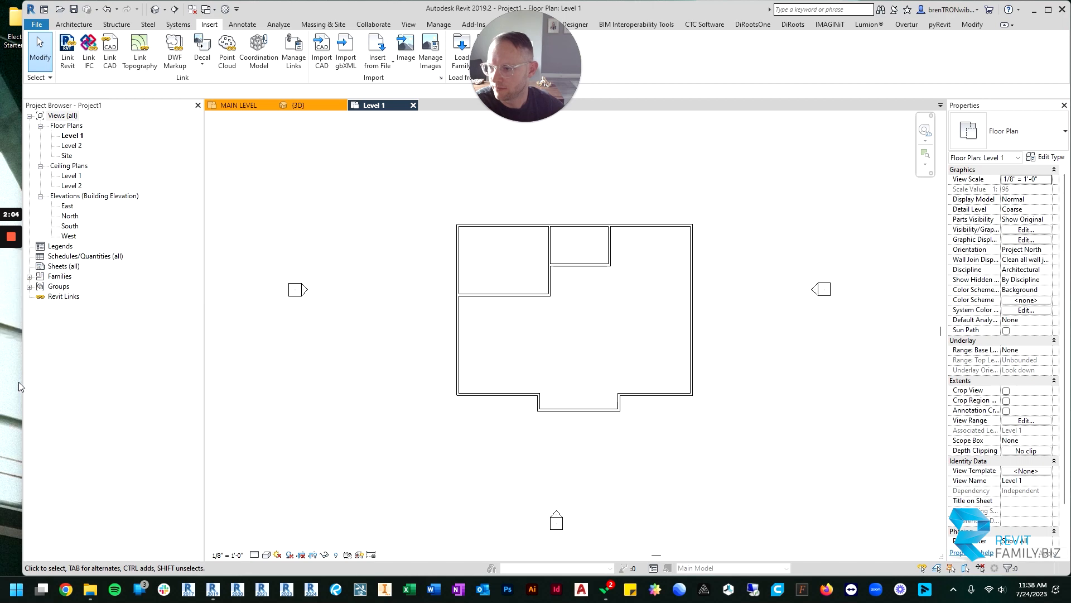
pyautogui.moveTo(23, 389); pyautogui.dragTo(31, 390)
# - Expand the project's Families list down to Electrical Fixtures and the types of Electrical Outlets - Floor
pyautogui.click(38, 276)
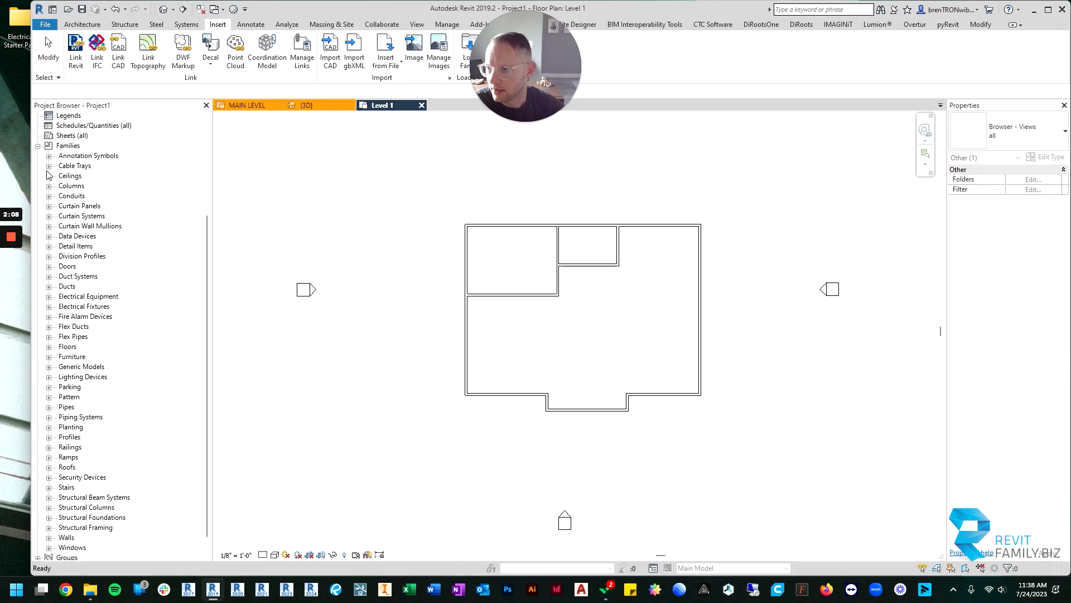
pyautogui.click(49, 307)
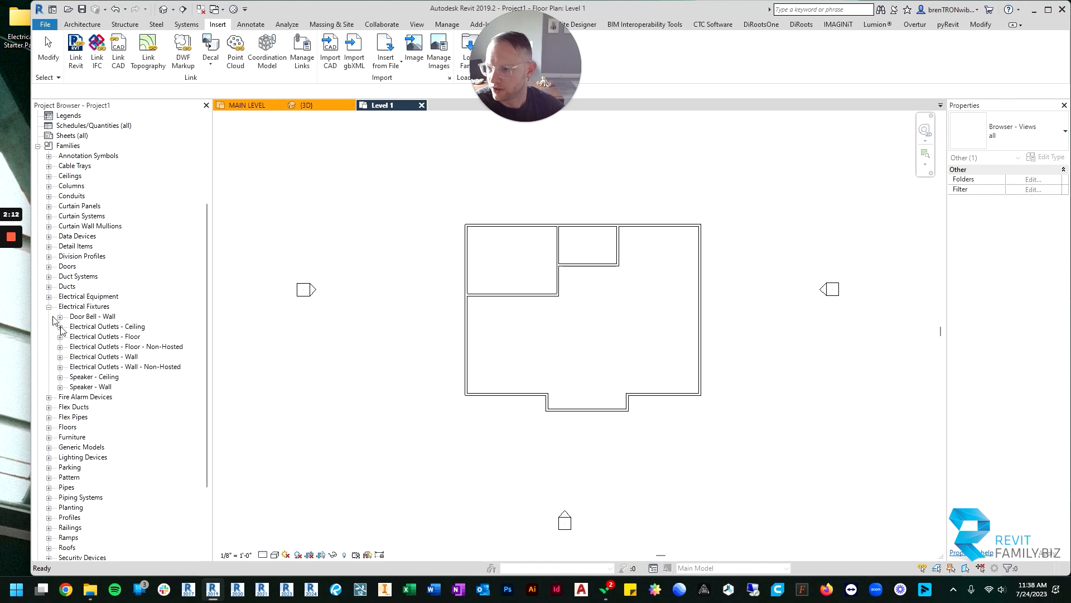
pyautogui.click(112, 336)
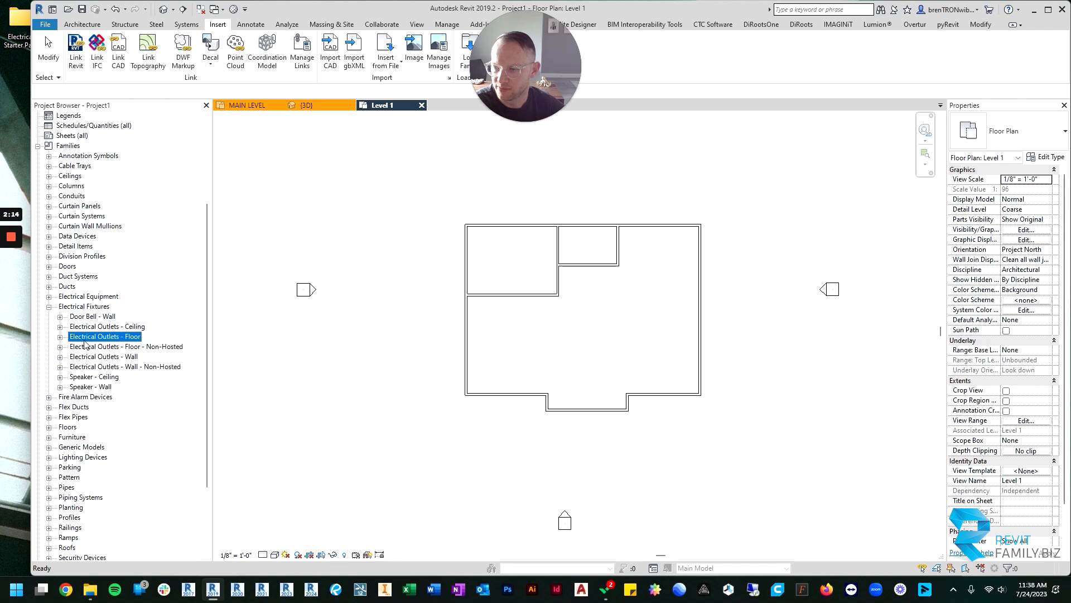
pyautogui.click(59, 337)
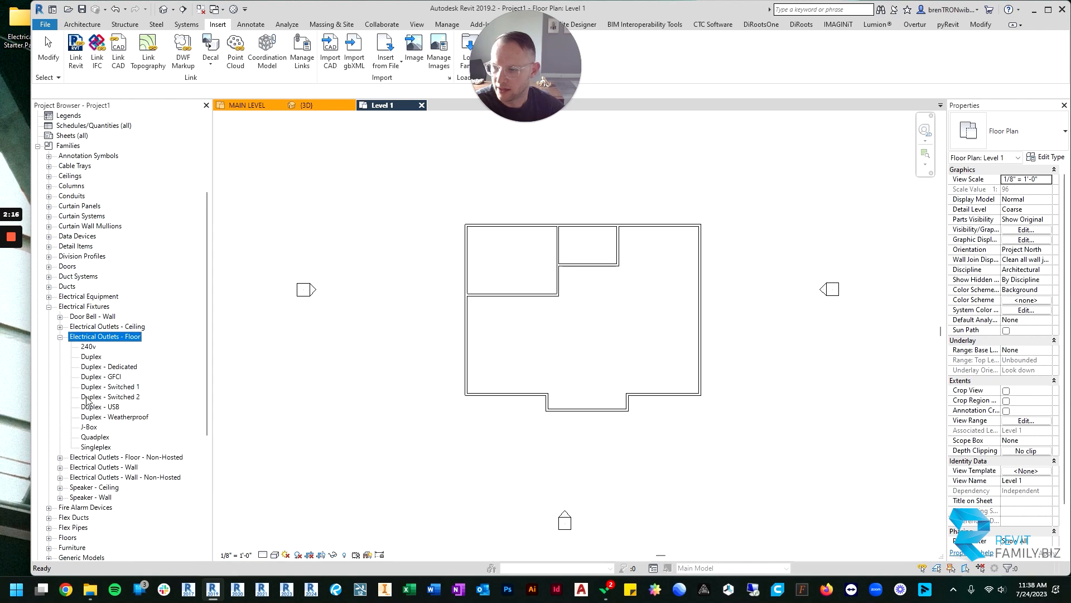
# - Try to place the Duplex type of Electrical Outlets - Floor in the Level 1 plan, and collapse that family
pyautogui.moveTo(88, 359); pyautogui.dragTo(574, 351)
pyautogui.scroll(3, 491, 287)
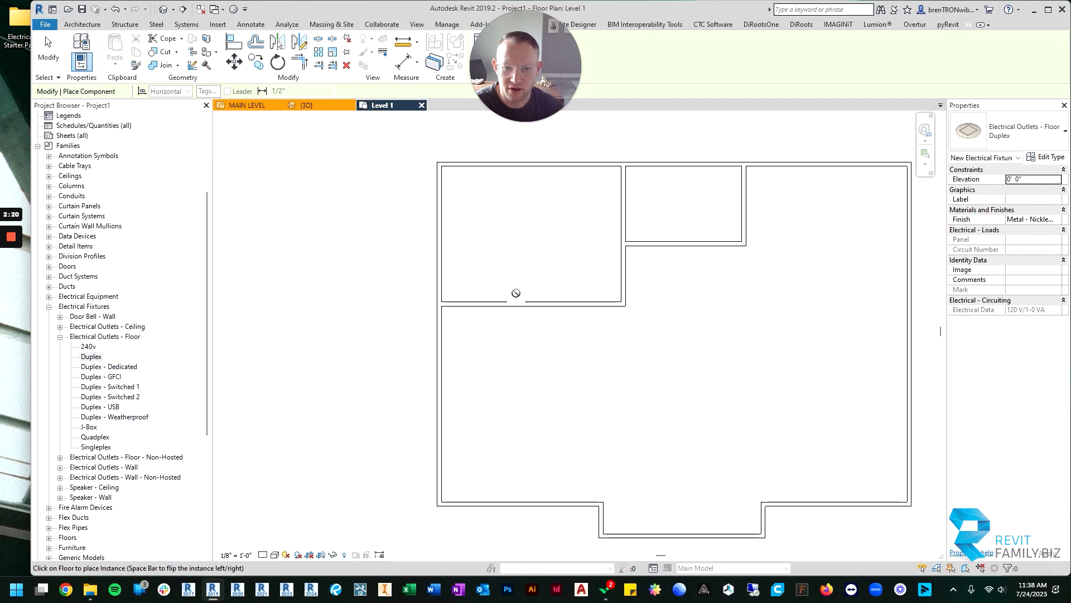
pyautogui.scroll(2, 669, 182)
pyautogui.press('Escape')
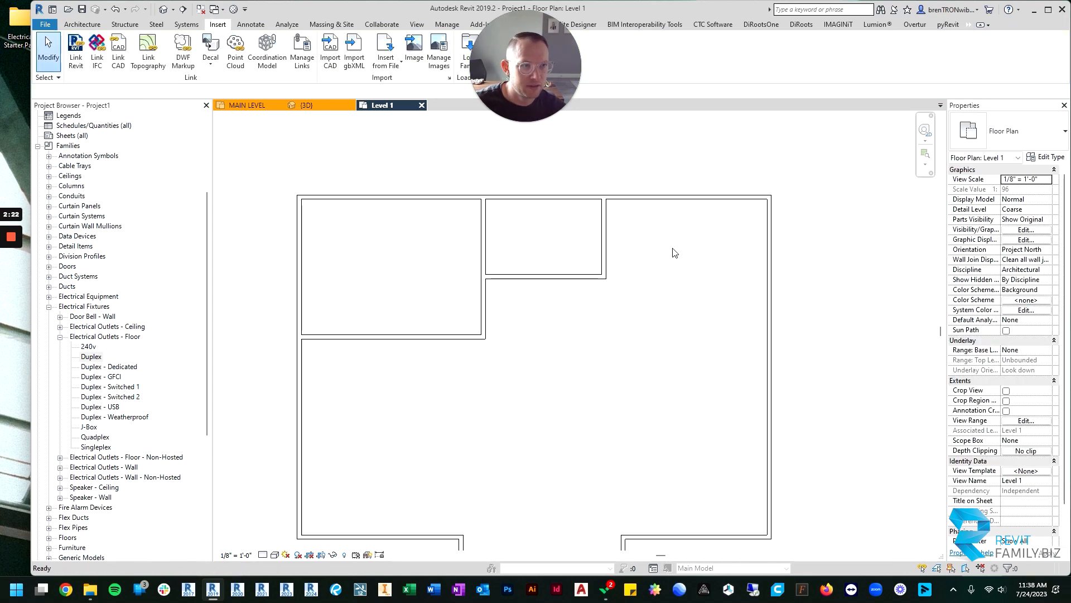
pyautogui.scroll(-3, 586, 281)
pyautogui.moveTo(586, 282); pyautogui.dragTo(615, 253, button='middle')
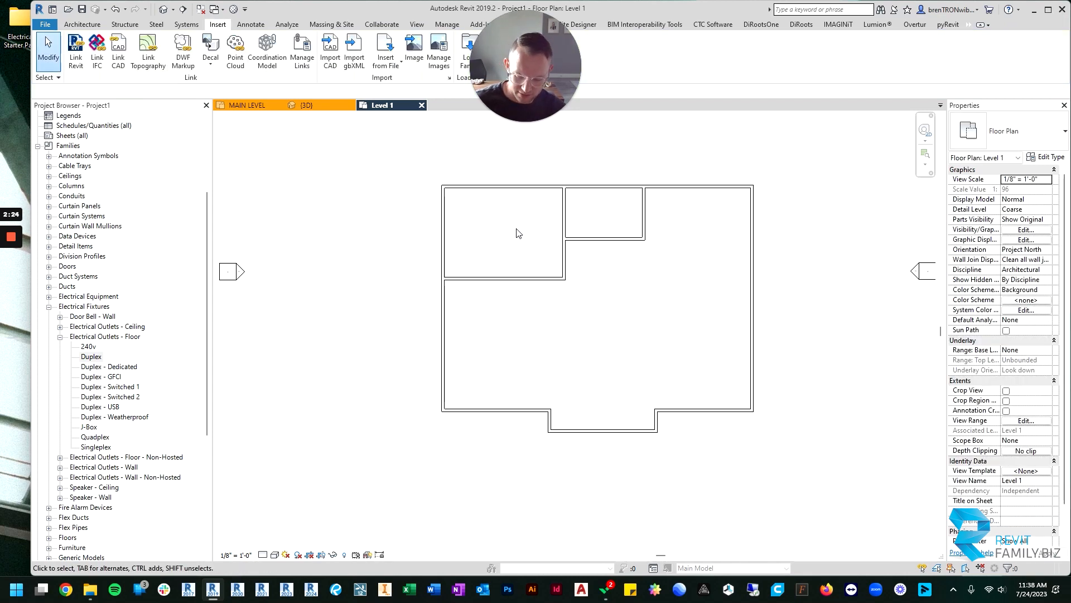
pyautogui.press('c')
pyautogui.press('m')
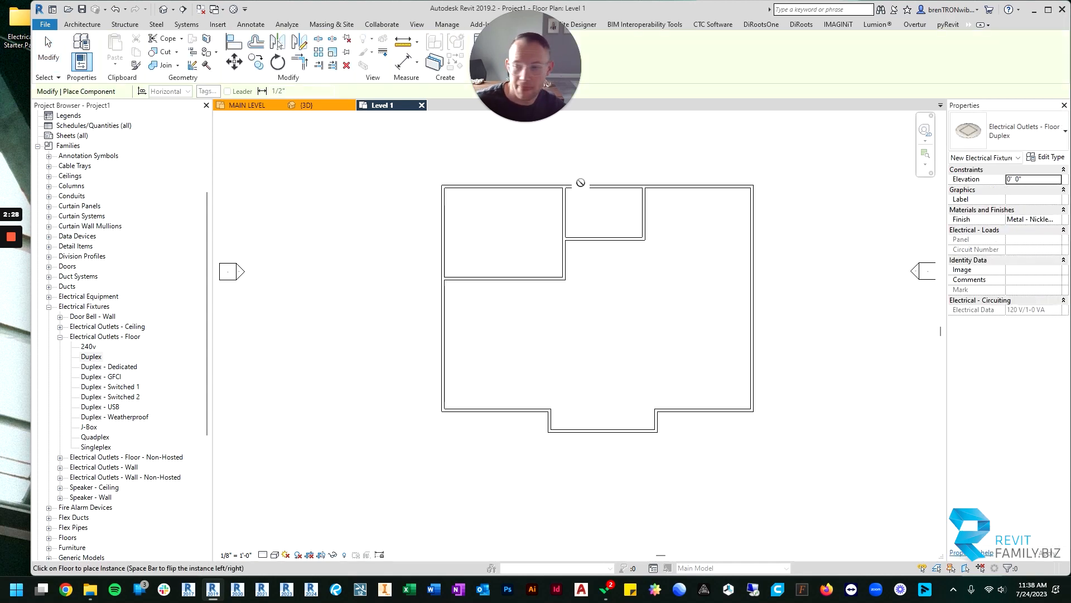
pyautogui.press('Escape')
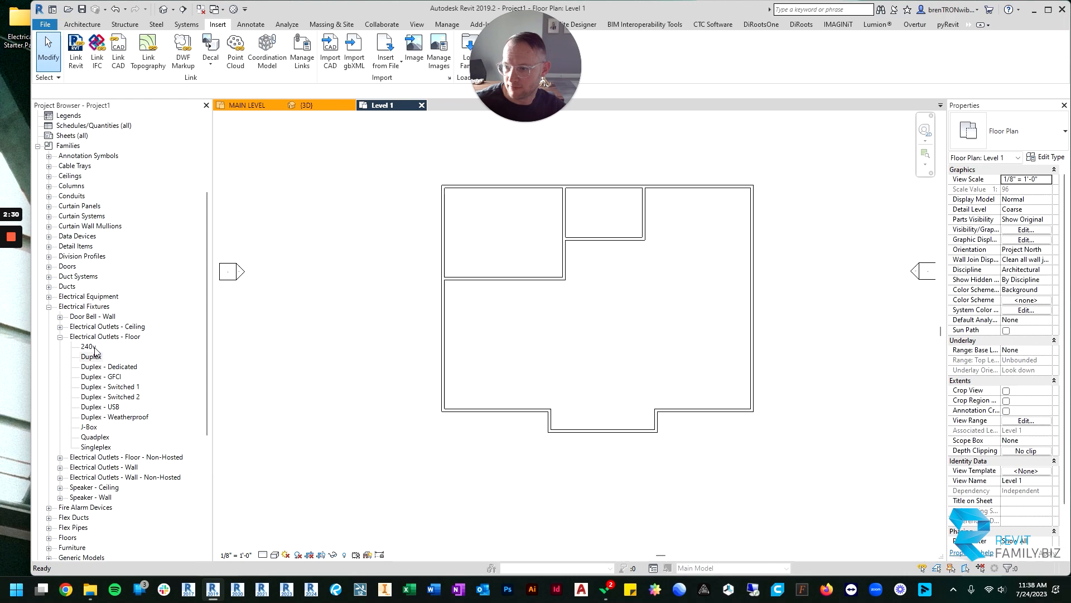
pyautogui.click(60, 337)
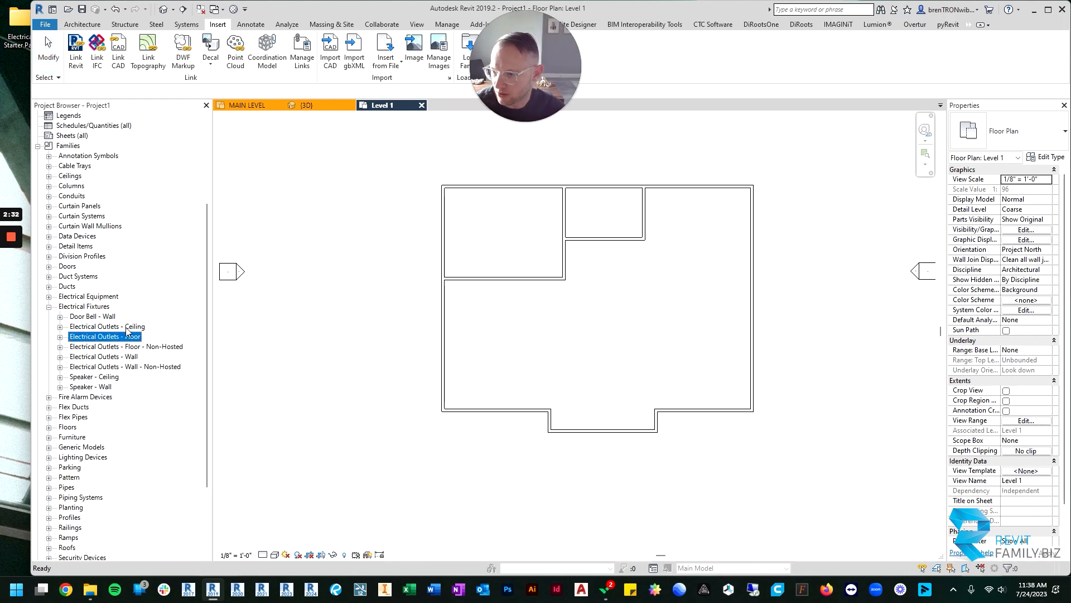
# - Place two Duplex outlets of Electrical Outlets - Wall on the small room's lower and right walls, facing outward
pyautogui.click(106, 328)
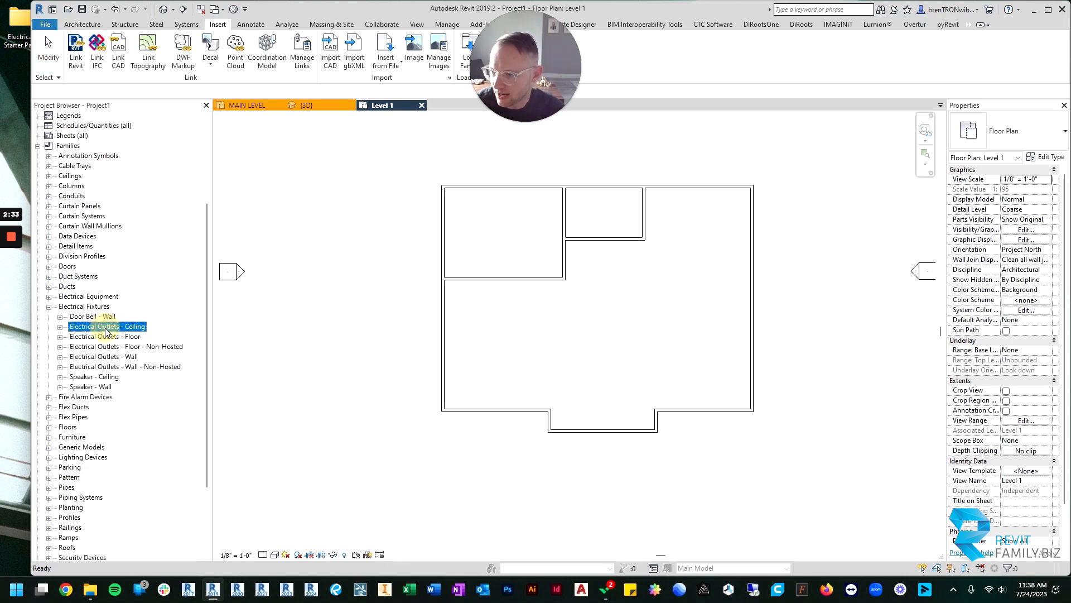
pyautogui.click(60, 357)
pyautogui.moveTo(86, 367); pyautogui.dragTo(586, 335)
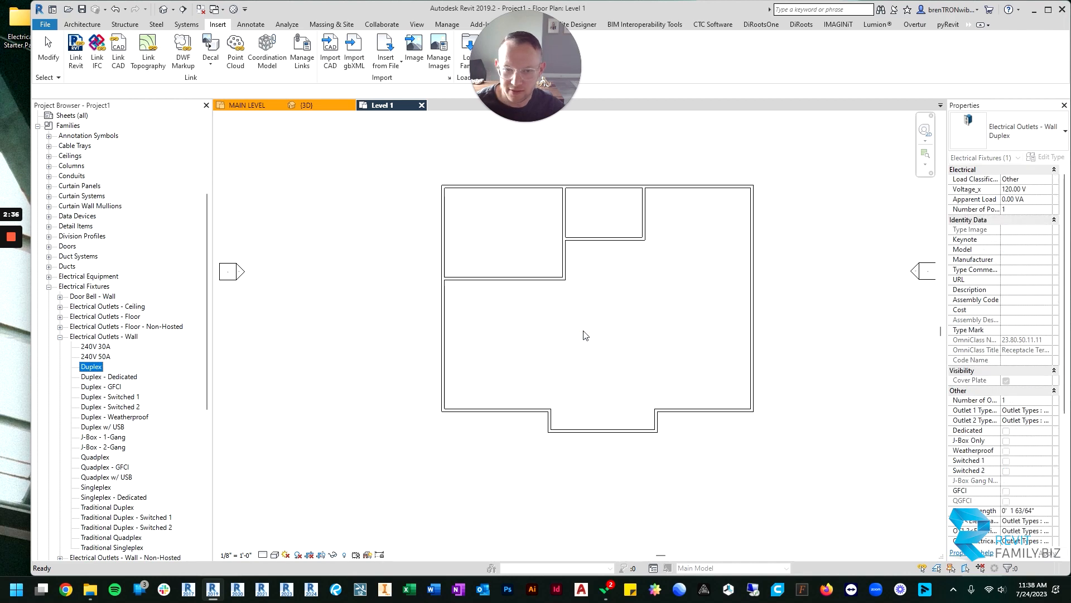
pyautogui.scroll(8, 534, 284)
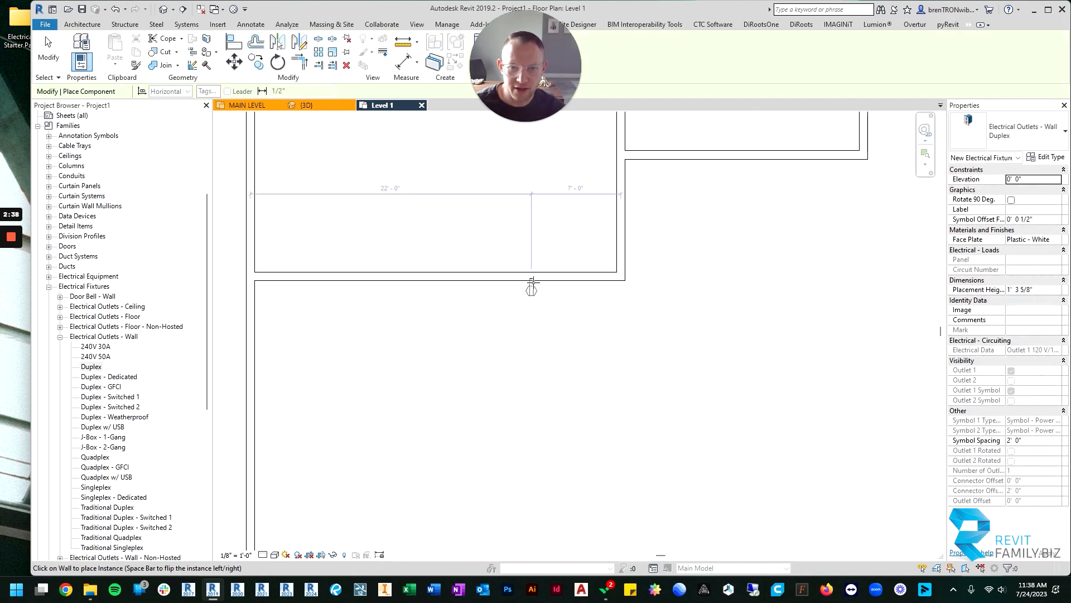
pyautogui.scroll(-9, 605, 223)
pyautogui.moveTo(639, 201); pyautogui.dragTo(535, 277, button='middle')
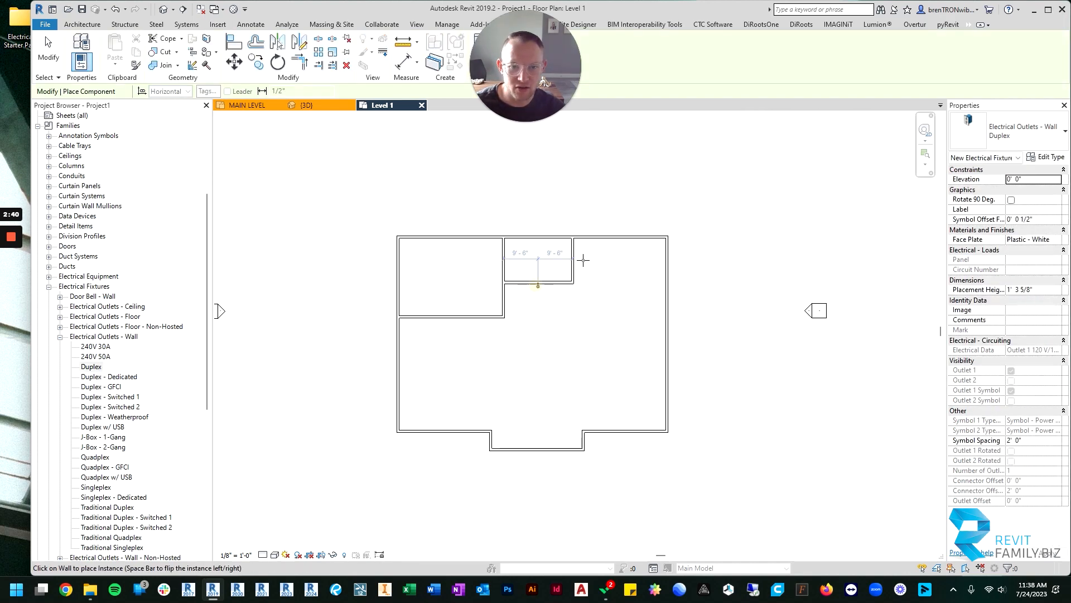
pyautogui.scroll(2, 581, 257)
pyautogui.click(515, 298)
pyautogui.press('Escape')
pyautogui.press('Escape')
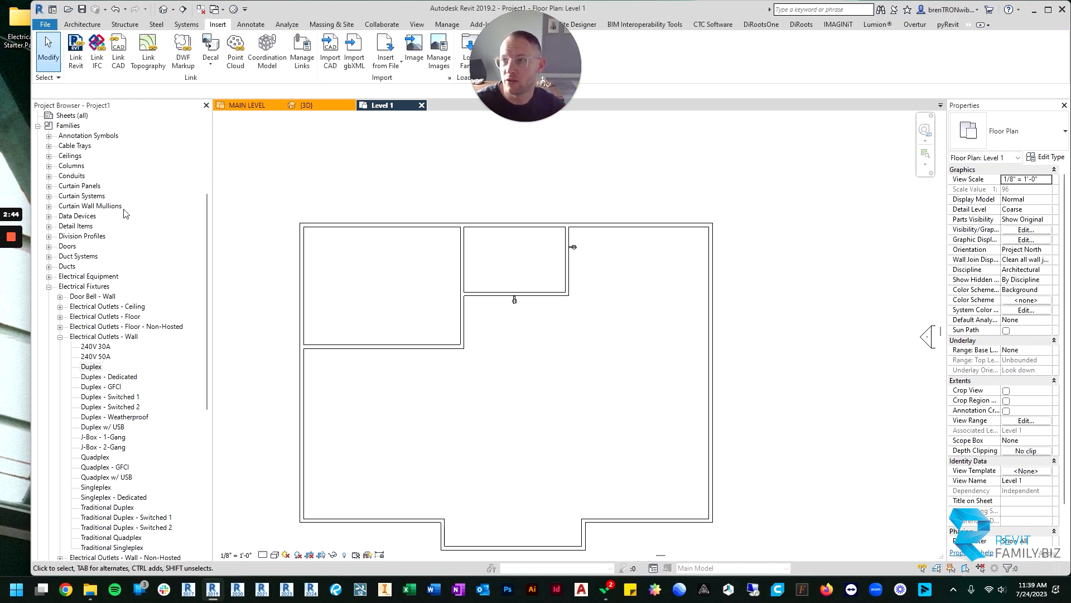
# - Open the desktop's Electrical Starter Pack folder and its 01 Starter Pack subfolder in a narrow window beside the Level 1 plan
pyautogui.doubleClick(20, 21)
pyautogui.moveTo(438, 29); pyautogui.dragTo(5, 3)
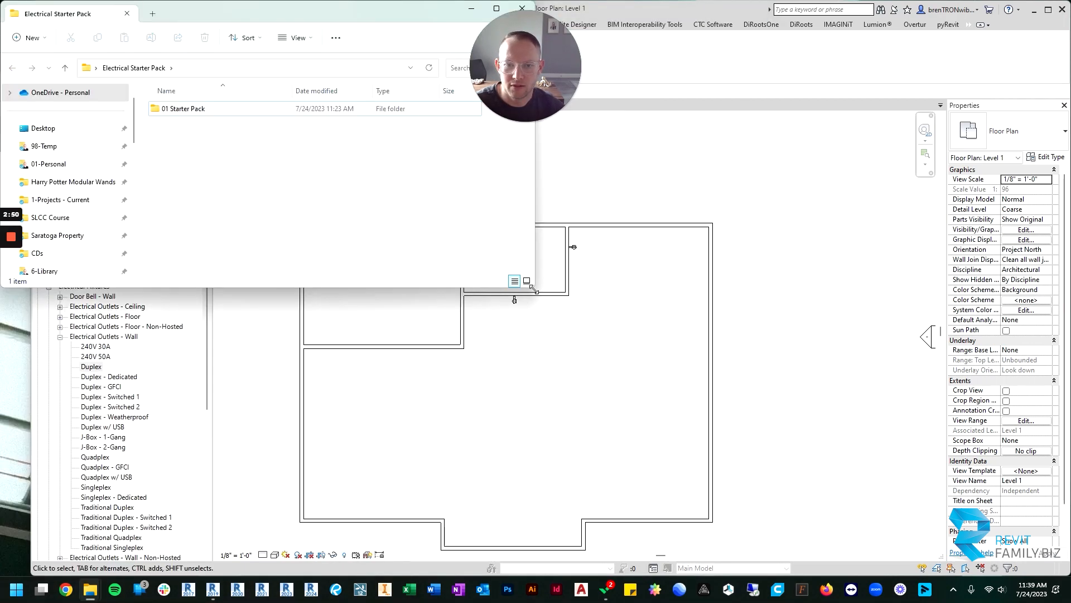
pyautogui.moveTo(534, 290); pyautogui.dragTo(241, 442)
pyautogui.doubleClick(171, 109)
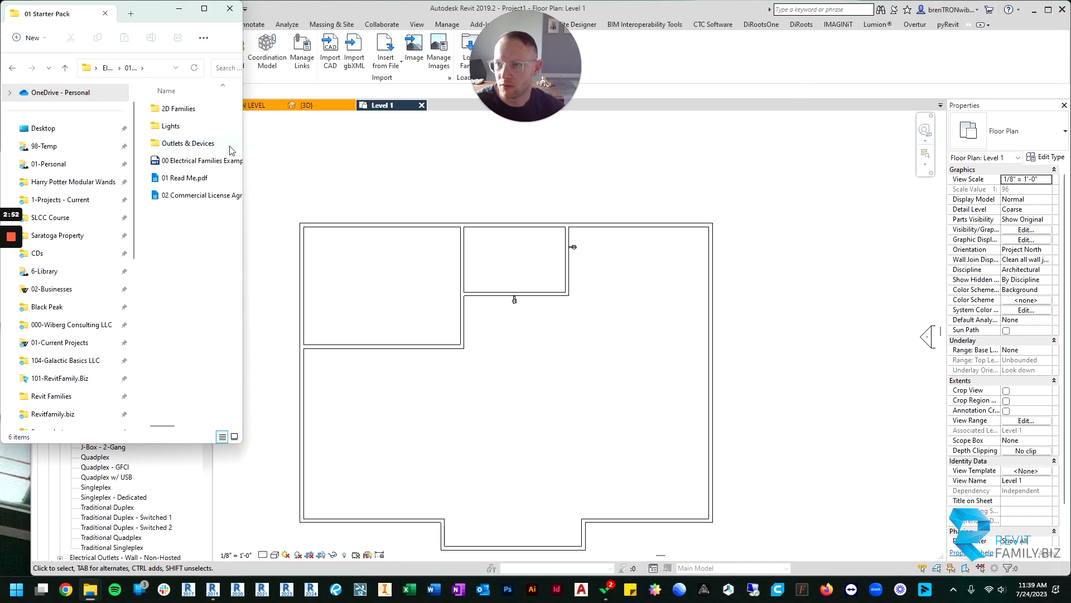
pyautogui.moveTo(243, 140); pyautogui.dragTo(342, 137)
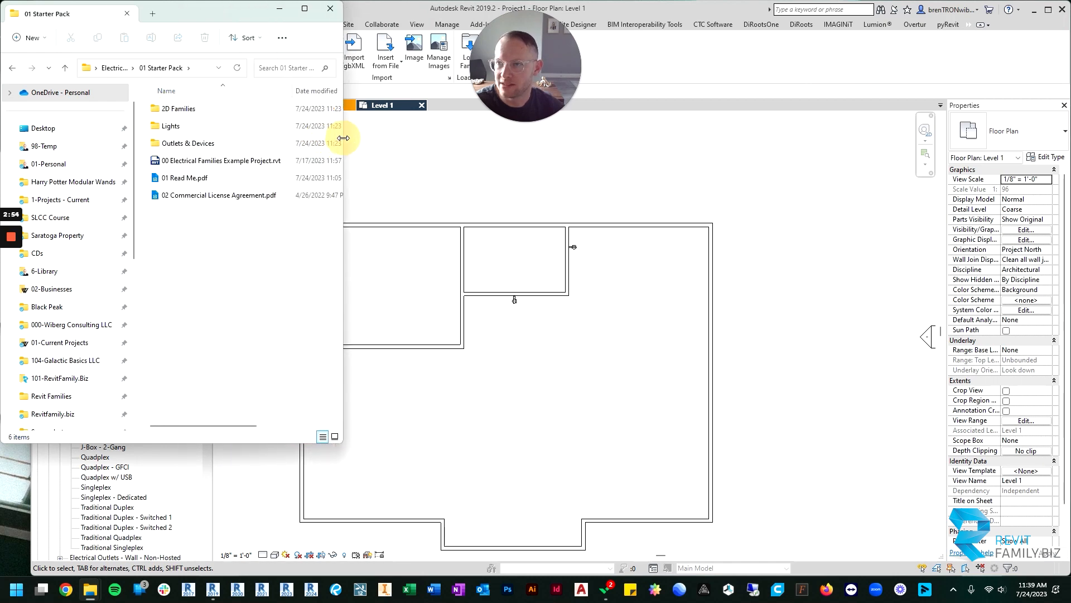
# - Load Light - Generic - Chandelier.rfa from the Lights folder into Project1 without placing an instance, and minimize the folder window
pyautogui.click(172, 127)
pyautogui.doubleClick(171, 127)
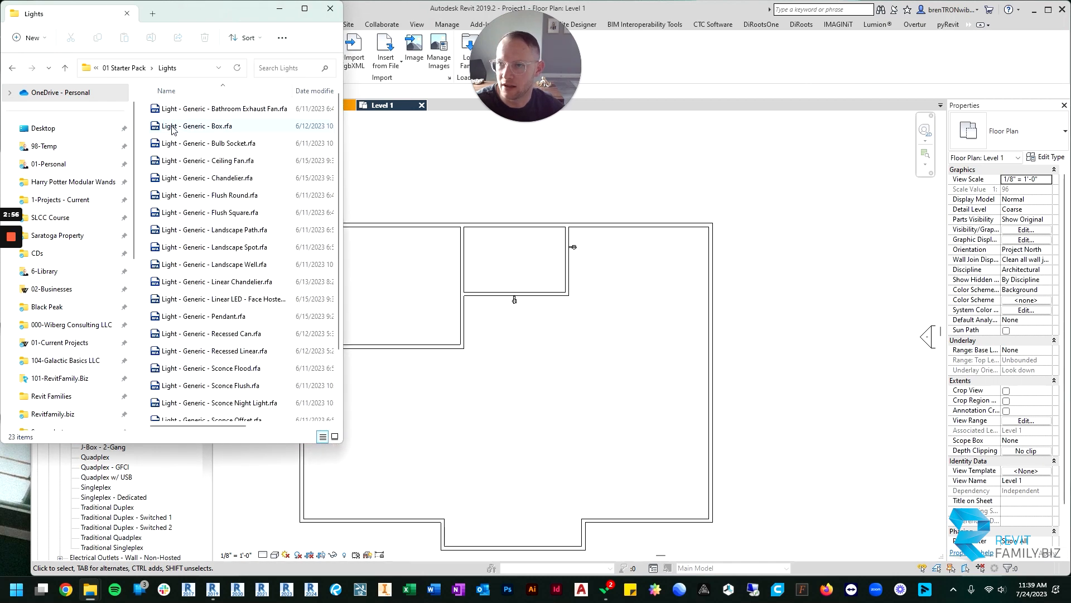
pyautogui.scroll(-2, 199, 178)
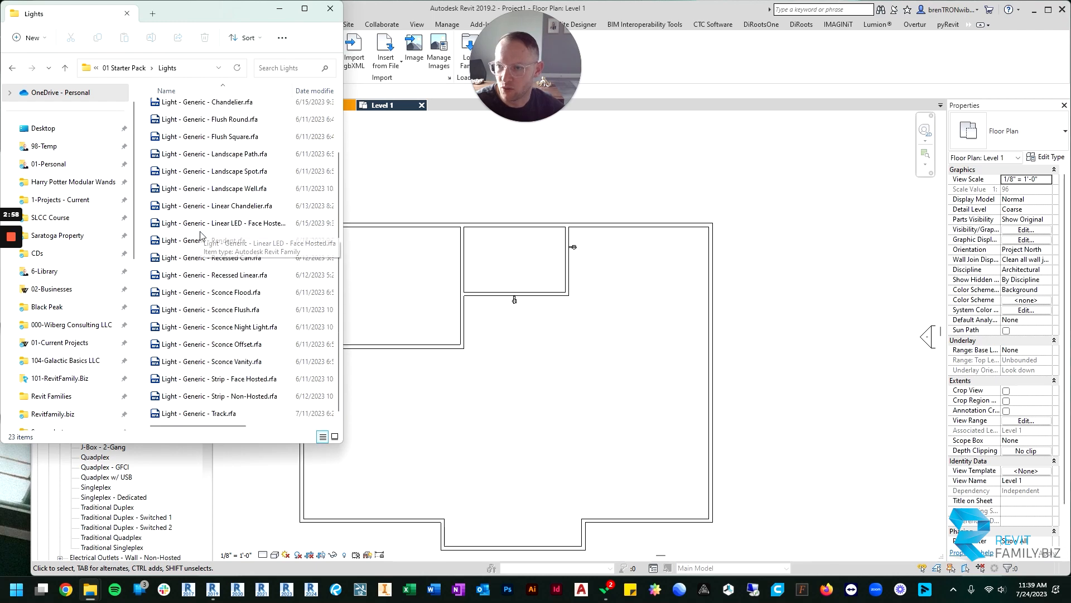
pyautogui.scroll(2, 201, 235)
pyautogui.click(204, 179)
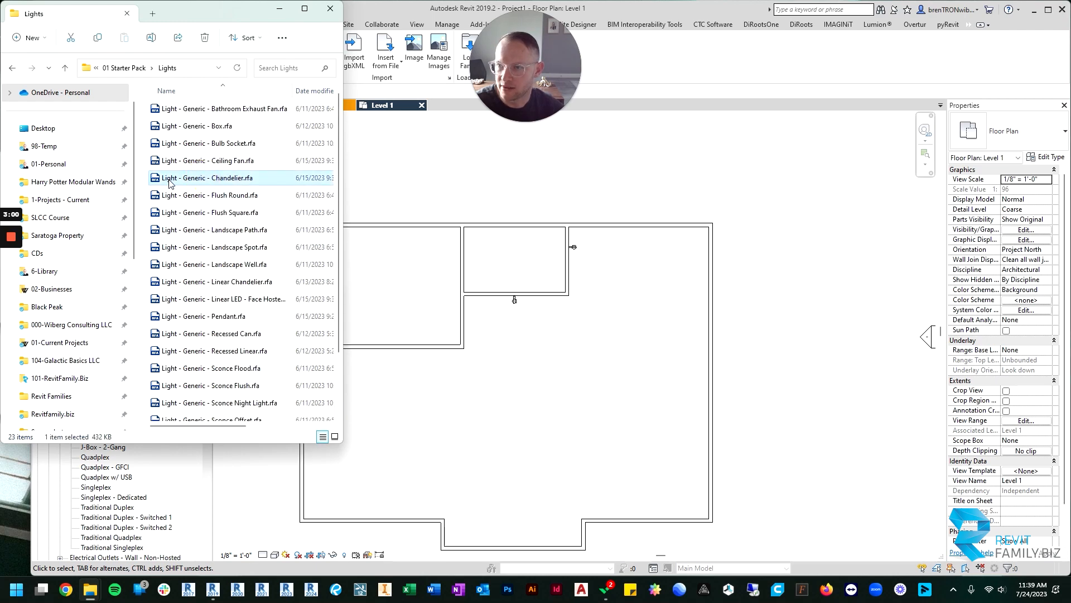
pyautogui.moveTo(169, 183); pyautogui.dragTo(714, 183)
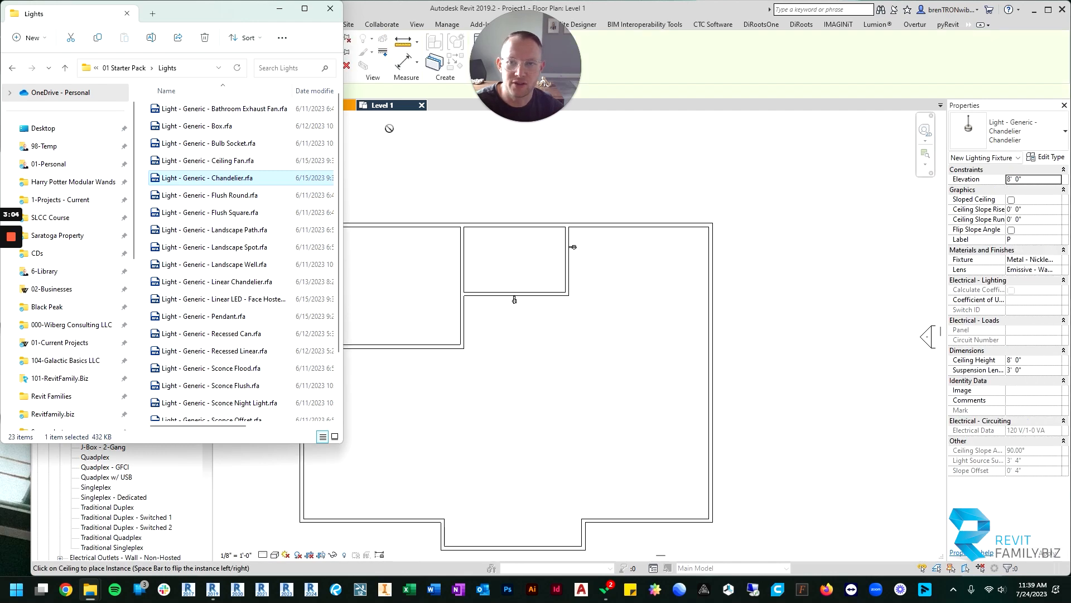
pyautogui.click(279, 9)
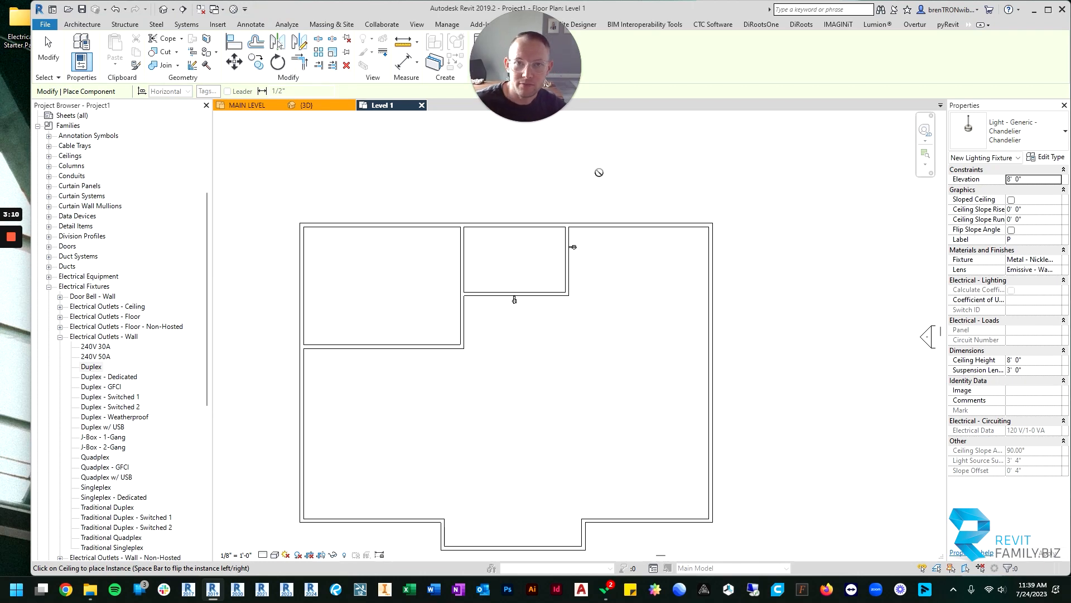
pyautogui.press('Escape')
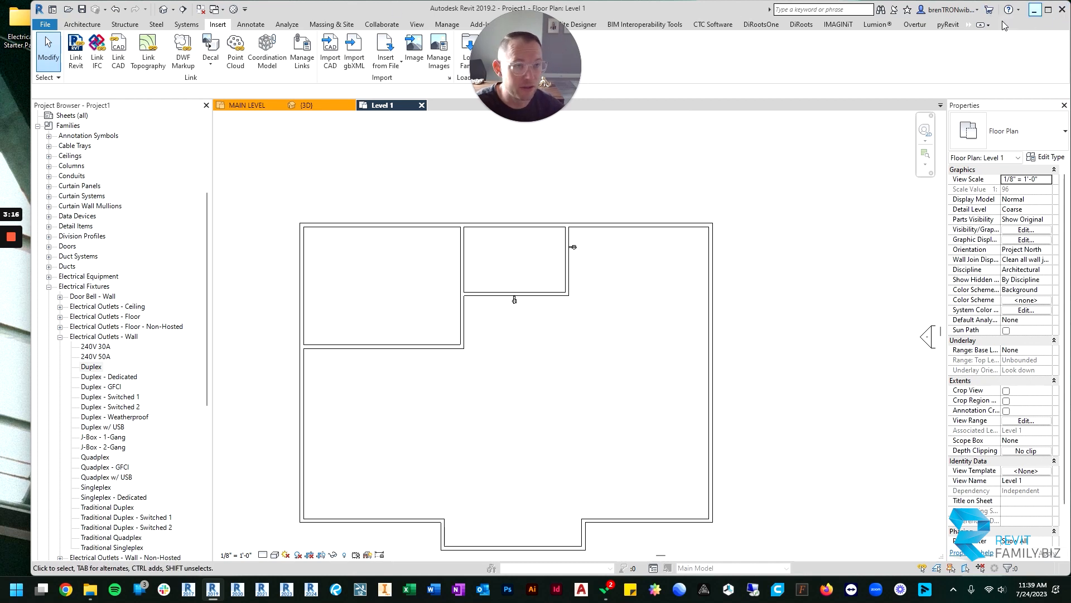
# - Examine the example project's MAIN LEVEL plan, covering the wired house layout and the rows of sample electrical families below it
pyautogui.click(237, 105)
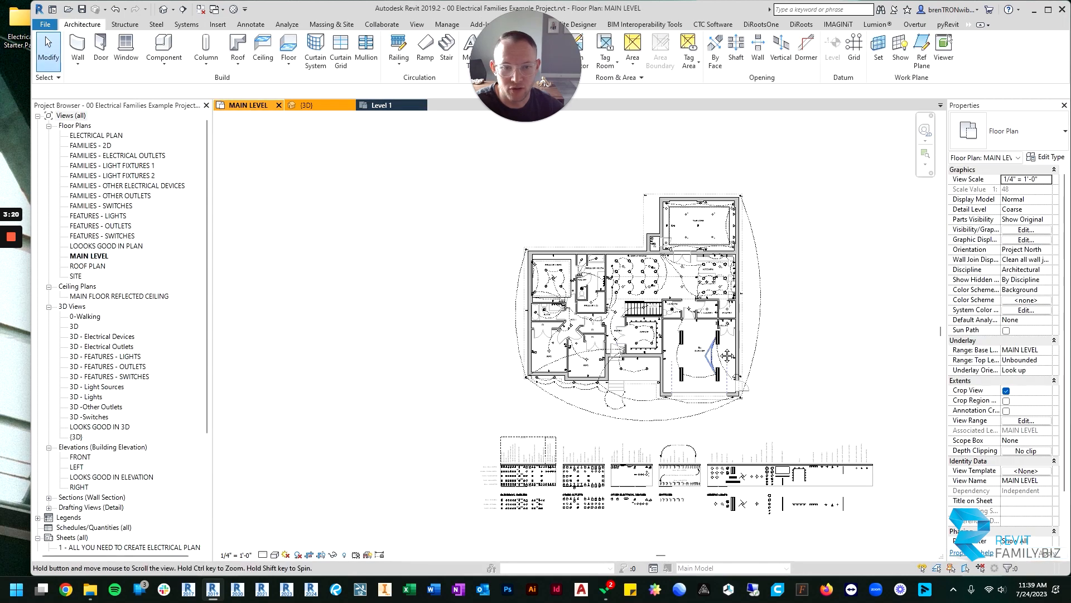
pyautogui.scroll(3, 617, 328)
pyautogui.moveTo(584, 326); pyautogui.dragTo(569, 324, button='middle')
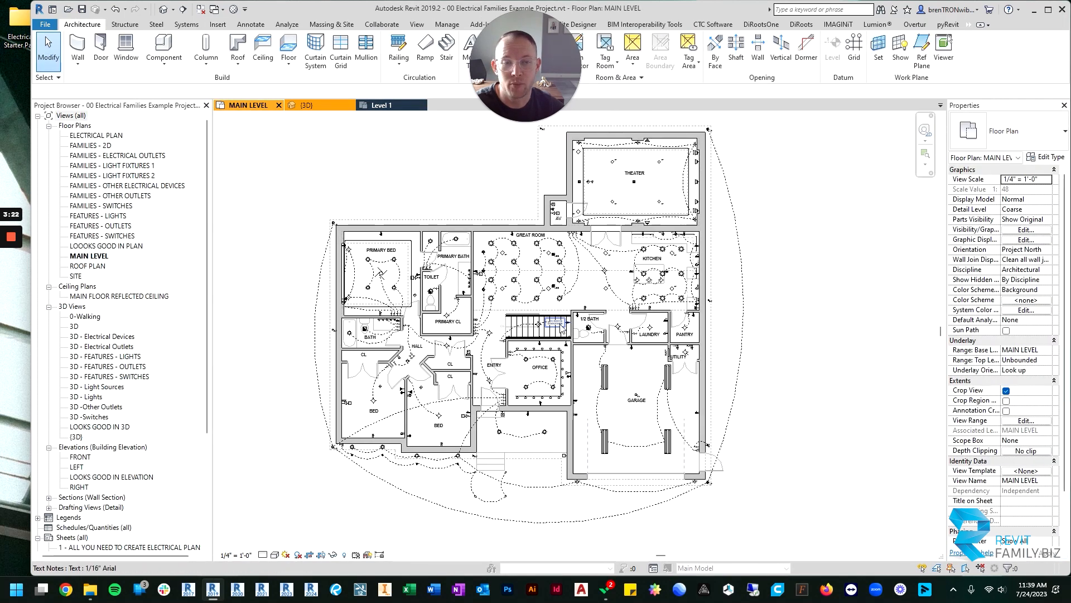
pyautogui.scroll(-3, 634, 370)
pyautogui.scroll(3, 453, 387)
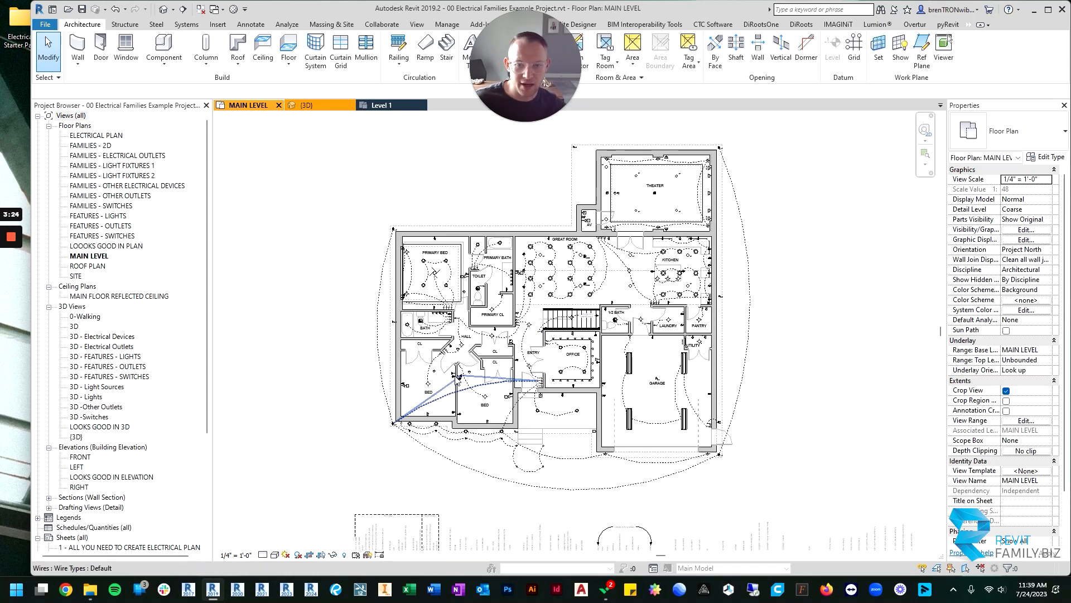
pyautogui.scroll(-3, 486, 397)
pyautogui.moveTo(519, 412); pyautogui.dragTo(535, 357, button='middle')
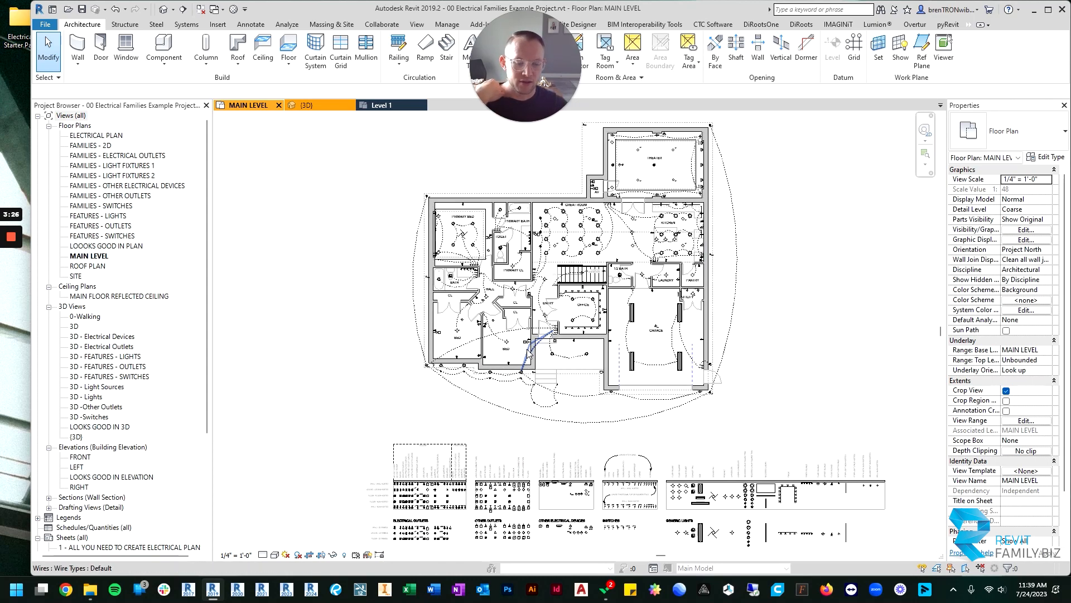
pyautogui.moveTo(566, 443); pyautogui.dragTo(523, 447, button='middle')
pyautogui.scroll(2, 492, 269)
pyautogui.scroll(-2, 461, 298)
pyautogui.moveTo(493, 269); pyautogui.dragTo(446, 119, button='middle')
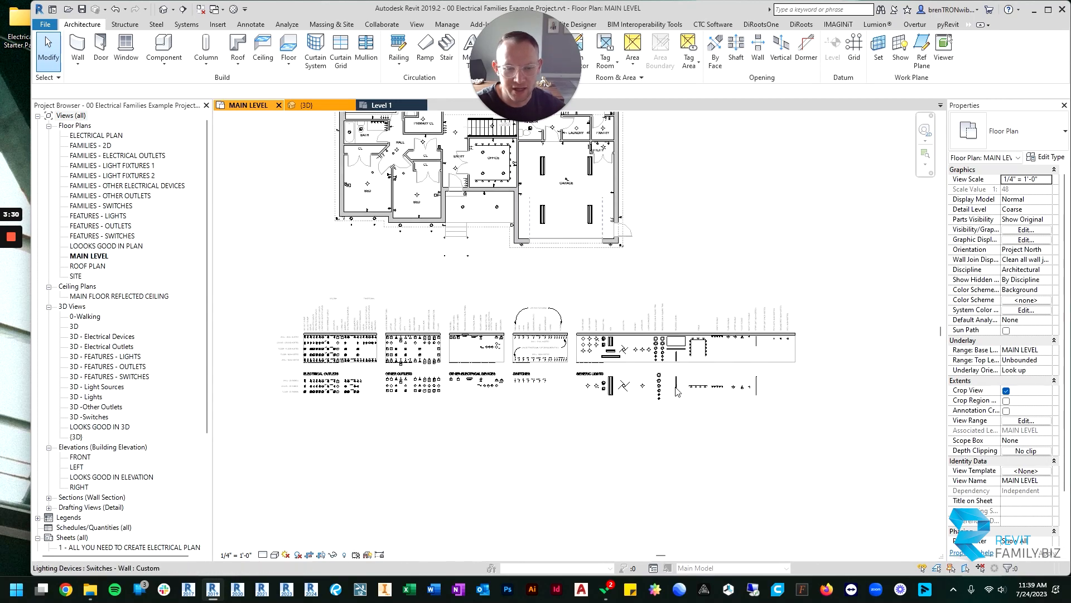
# - Copy the Light - Generic - Ceiling Fan from the example project's 3D view into Project1, accepting the duplicate types and placing no instance
pyautogui.press('d')
pyautogui.scroll(6, 466, 314)
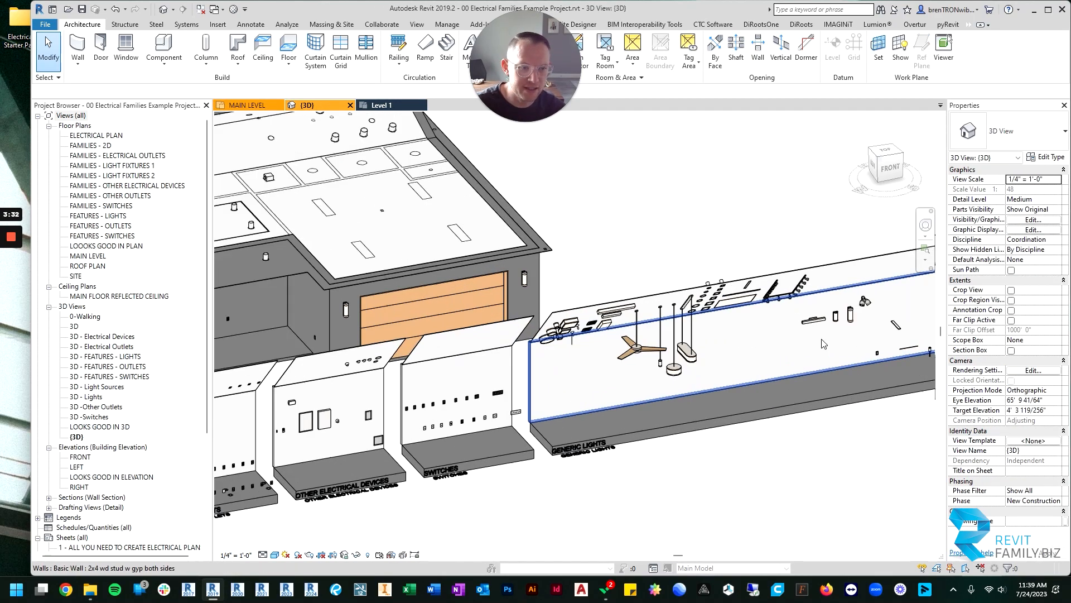
pyautogui.keyDown('shift'); pyautogui.moveTo(466, 314); pyautogui.dragTo(385, 353, button='middle'); pyautogui.keyUp('shift')
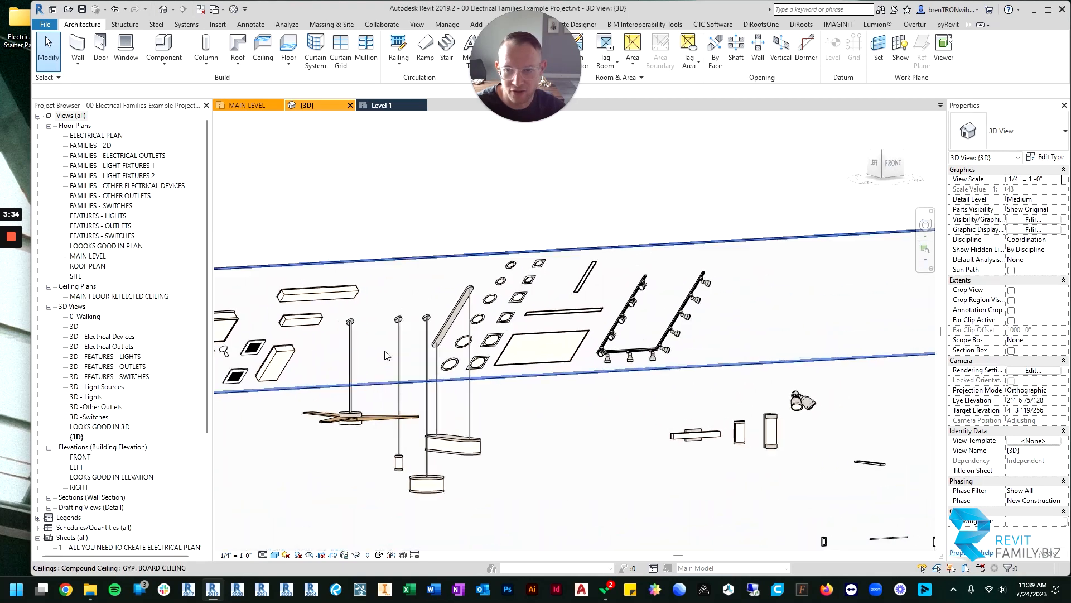
pyautogui.scroll(2, 364, 386)
pyautogui.click(343, 334)
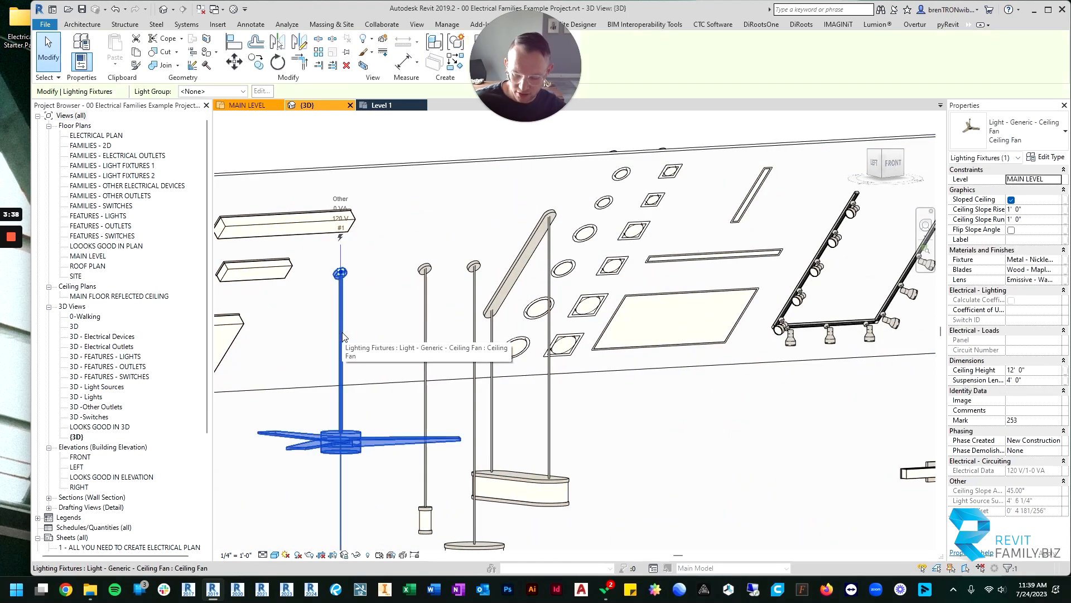
pyautogui.click(388, 104)
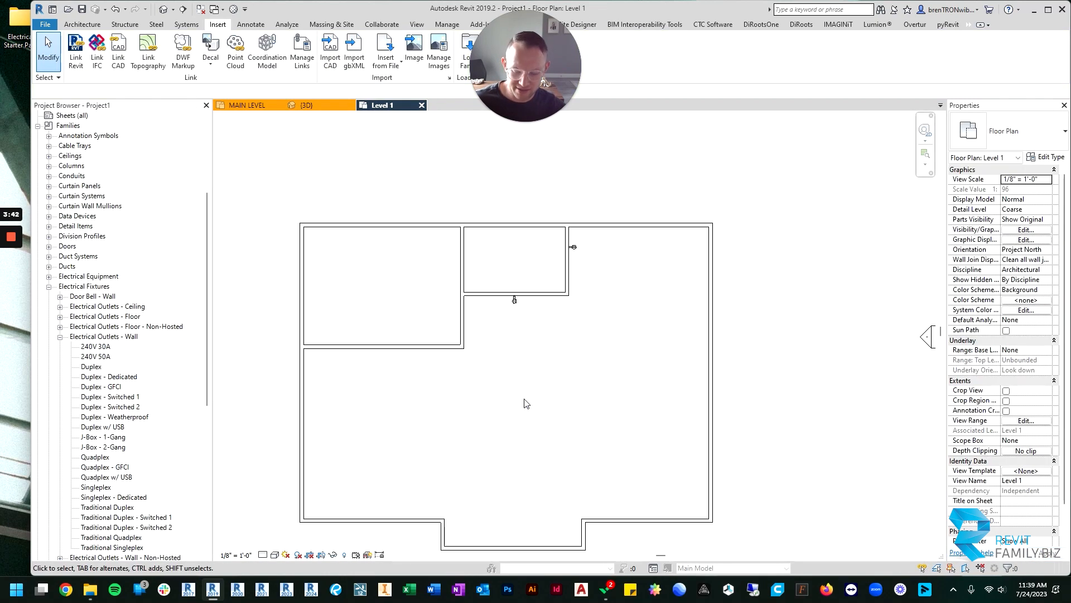
pyautogui.hotkey('ctrl', 'v')
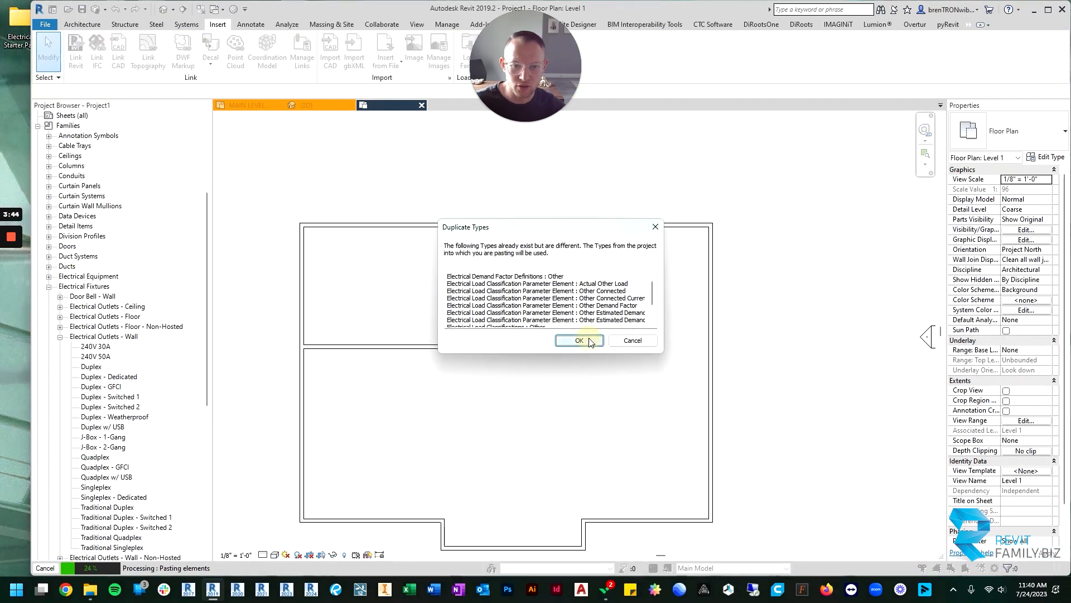
pyautogui.click(579, 341)
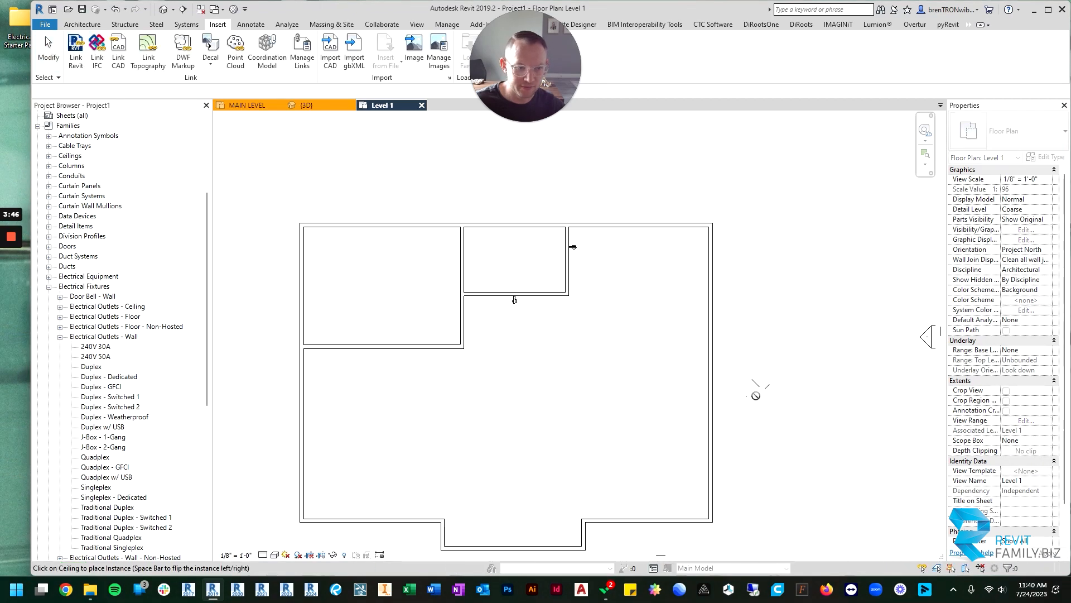
pyautogui.press('Escape')
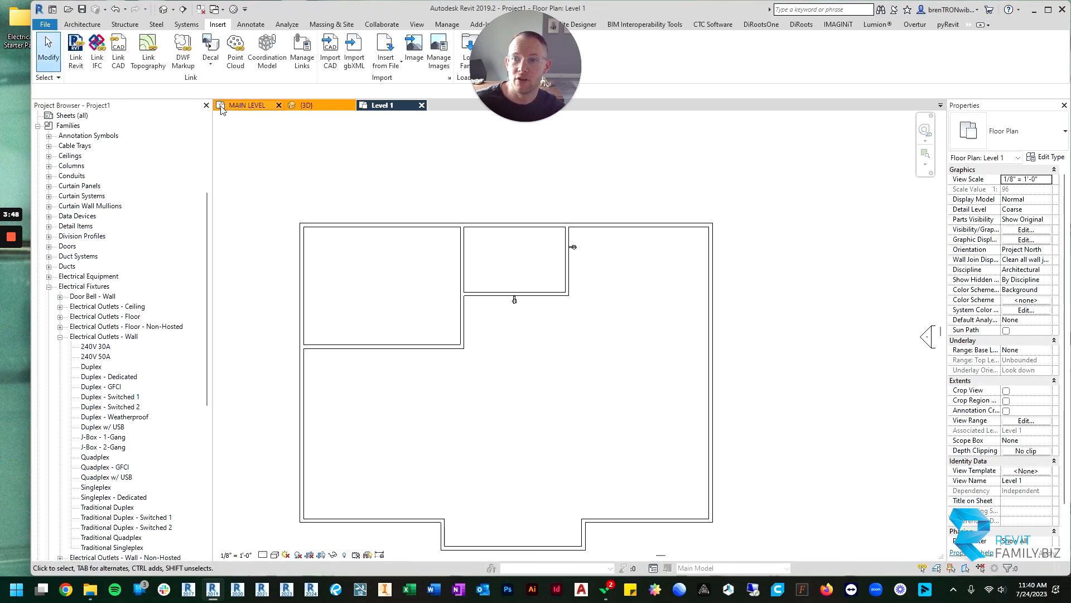
# - Examine the generic lights and other family display walls in the example project's 3D view
pyautogui.click(237, 106)
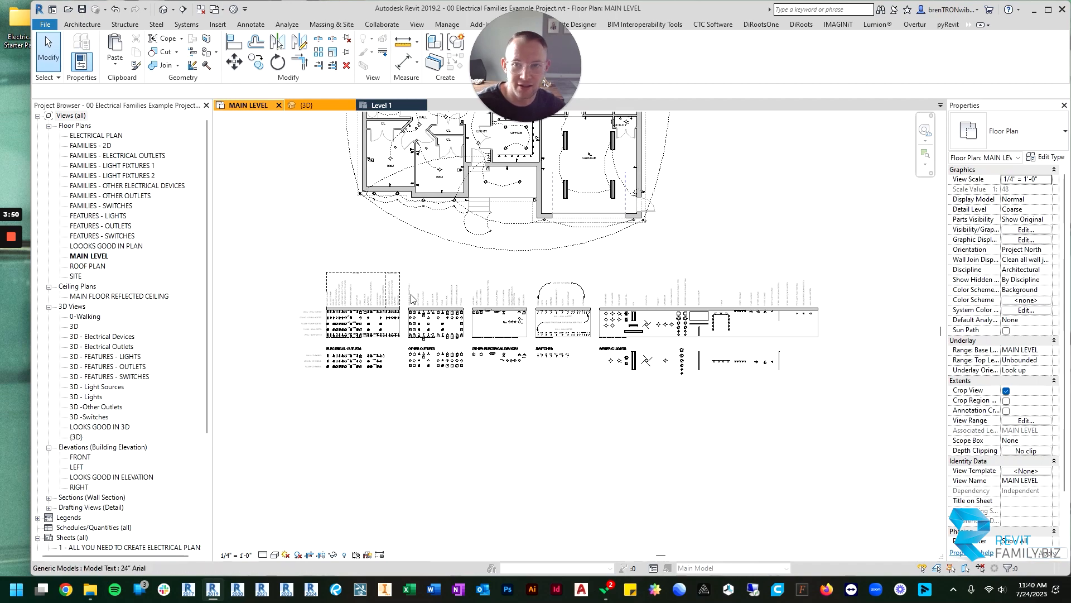
pyautogui.click(327, 103)
pyautogui.scroll(-5, 510, 273)
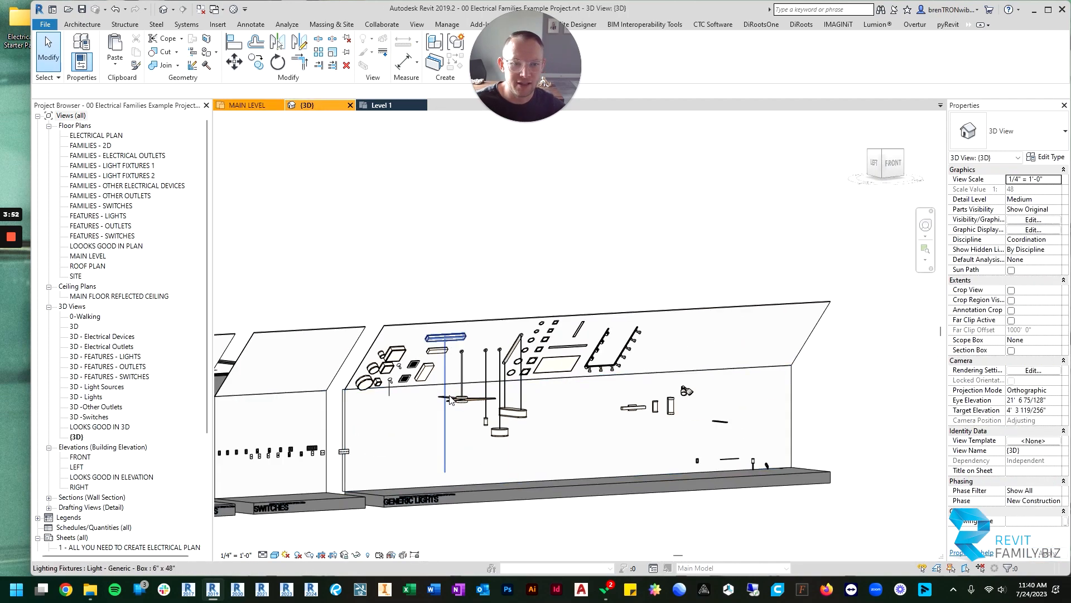
pyautogui.scroll(4, 535, 344)
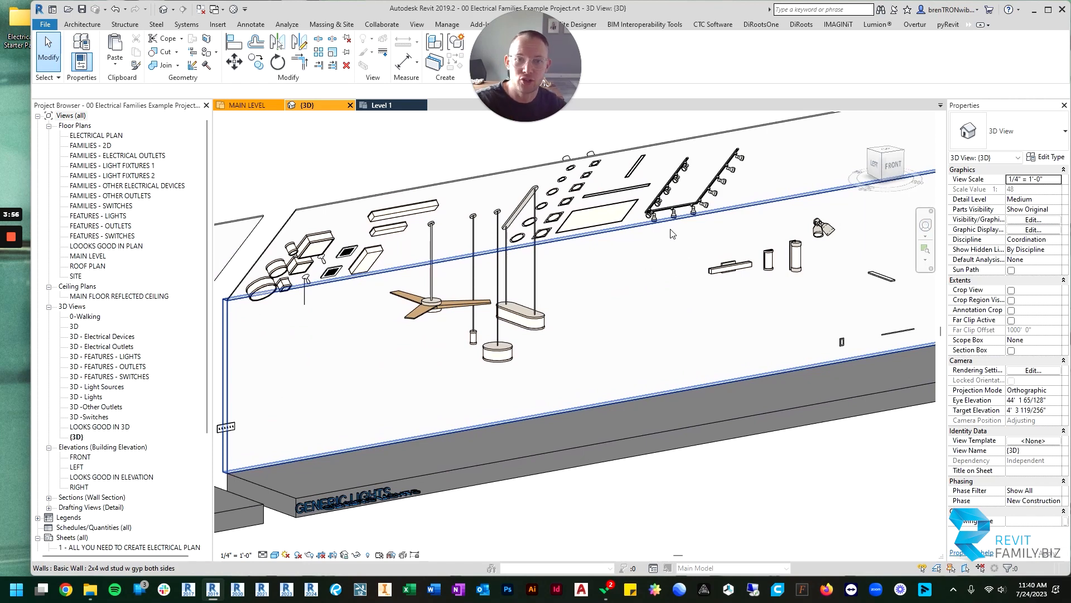
pyautogui.scroll(-2, 672, 234)
pyautogui.moveTo(631, 274); pyautogui.dragTo(577, 354, button='middle')
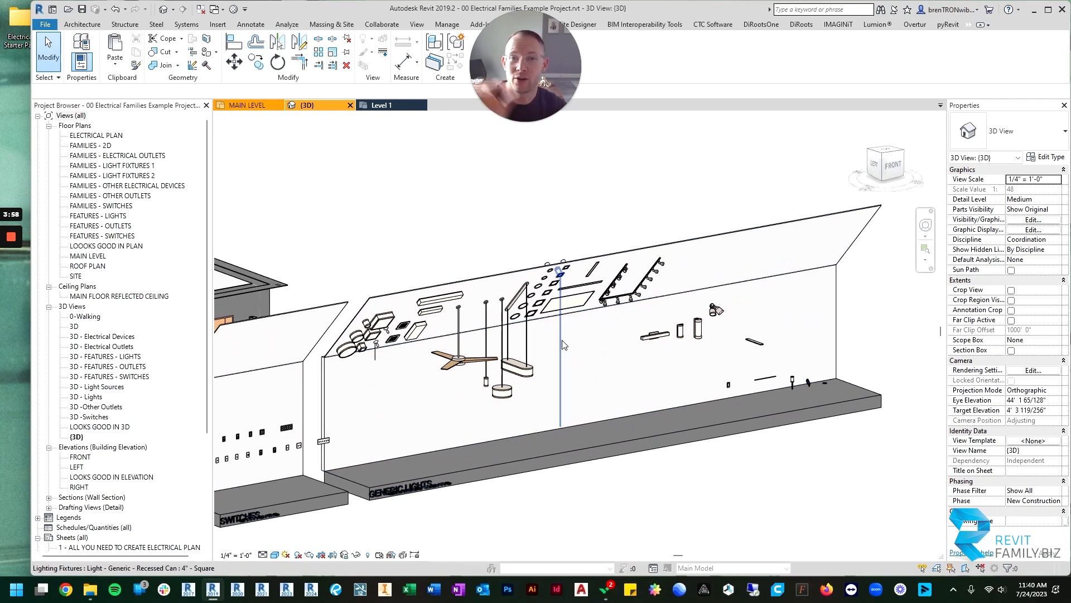
pyautogui.scroll(-4, 561, 337)
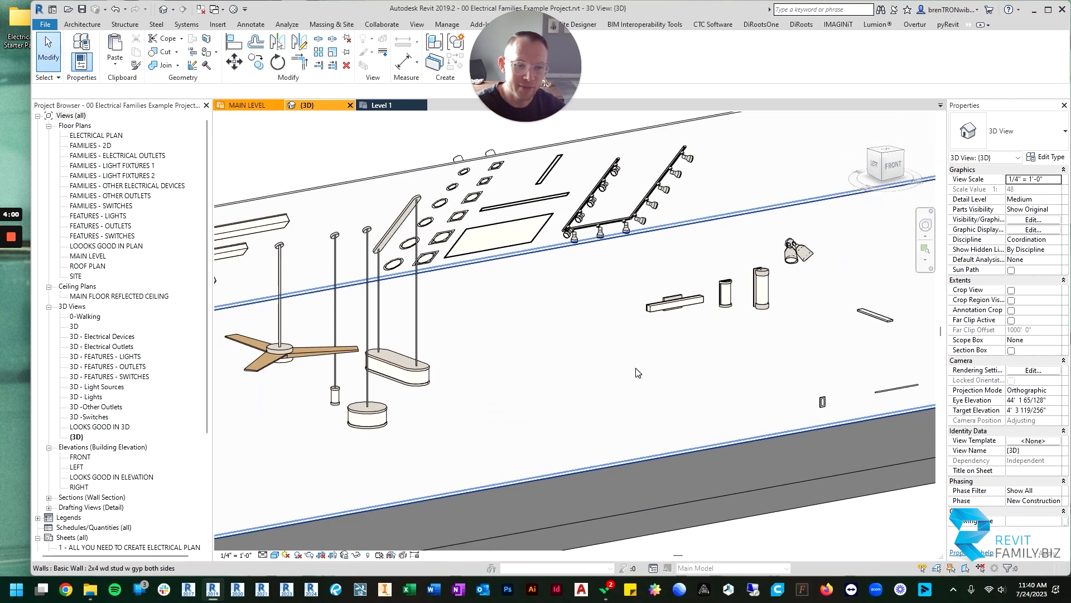
pyautogui.moveTo(530, 322); pyautogui.dragTo(502, 338, button='middle')
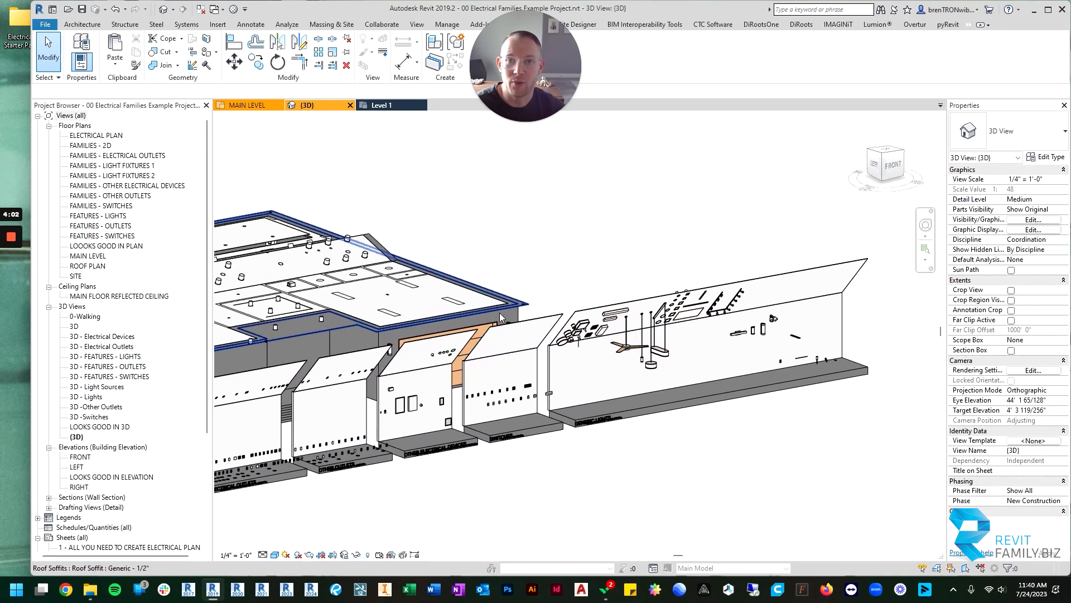